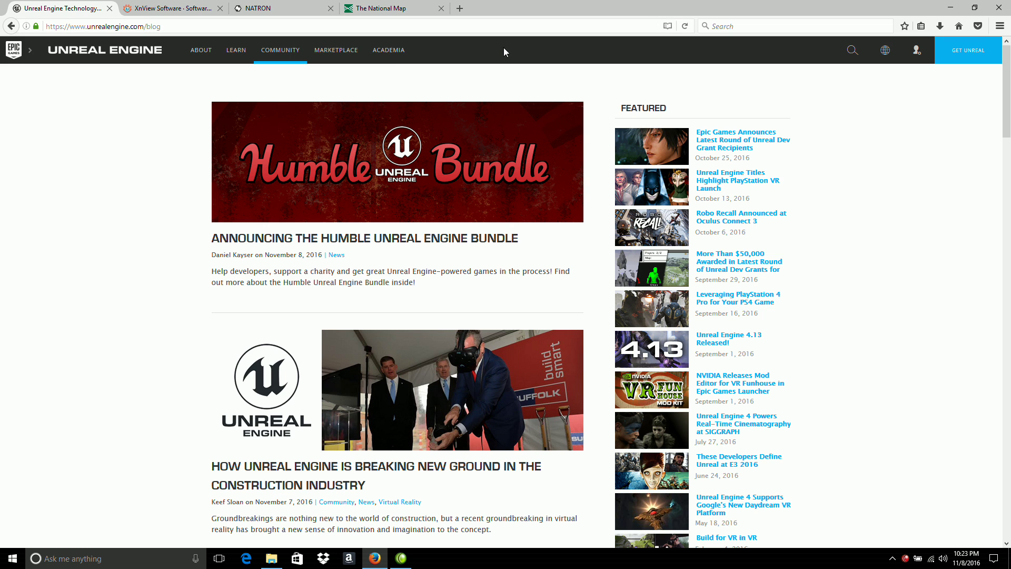
Step: Switch to the Natron tab and highlight its natron.fr web address
{"action": "left_click_drag", "start_coordinate": [146, 26], "coordinate": [68, 29]}
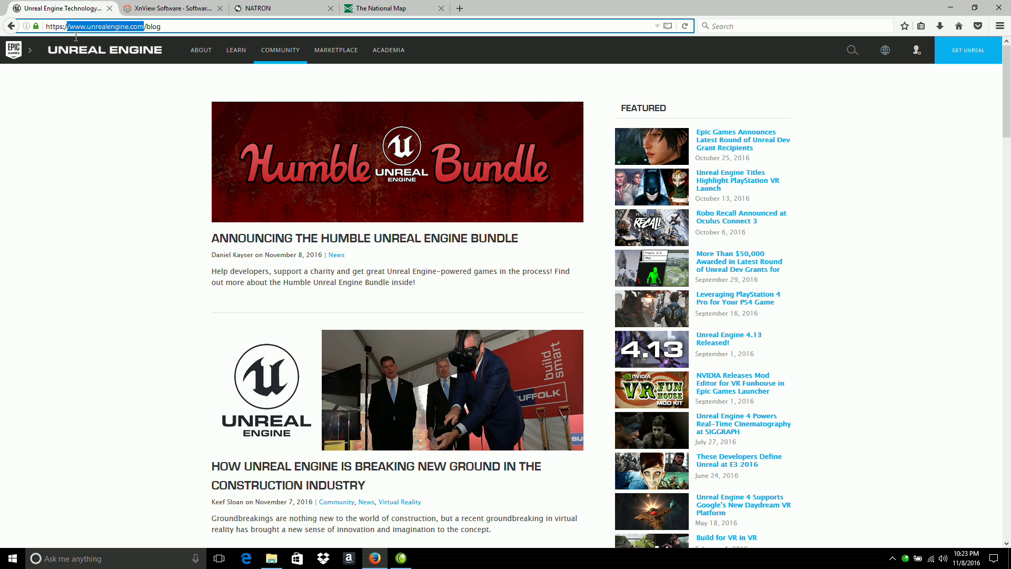
{"action": "left_click", "coordinate": [263, 11]}
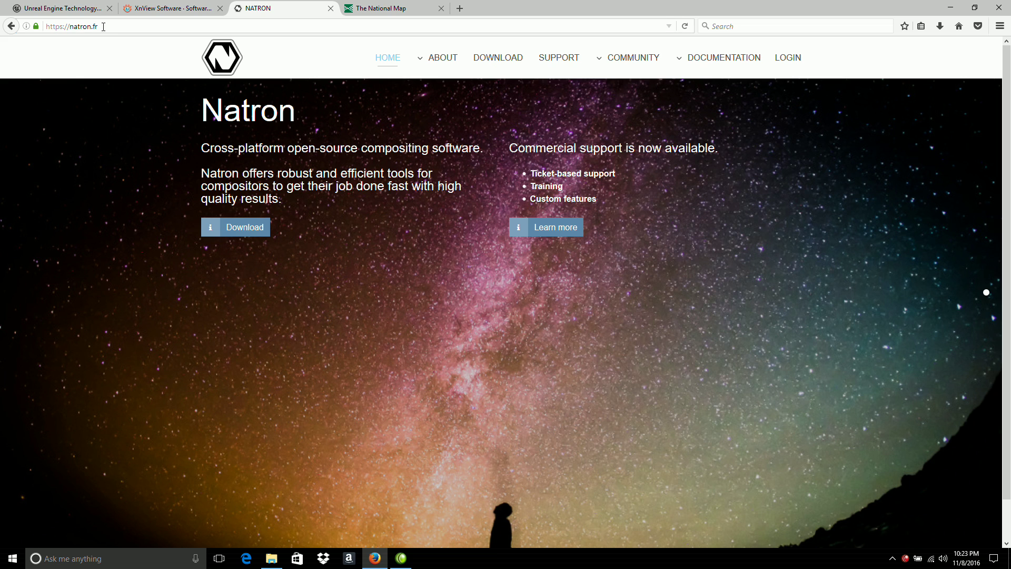
{"action": "left_click_drag", "start_coordinate": [103, 27], "coordinate": [58, 28]}
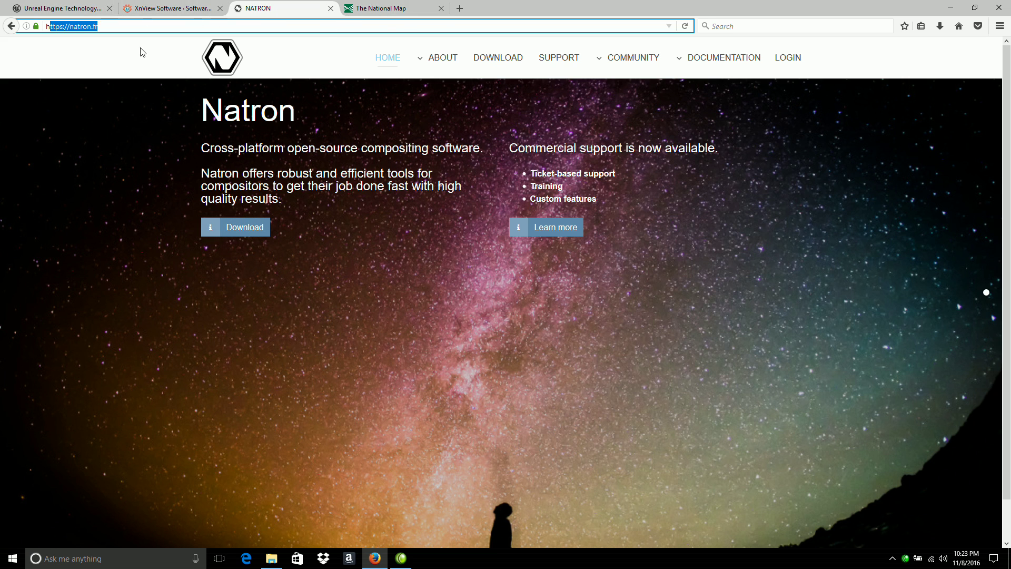
Step: On The National Map, launch the Find Data + View & Download elevation viewer
{"action": "left_click", "coordinate": [369, 10]}
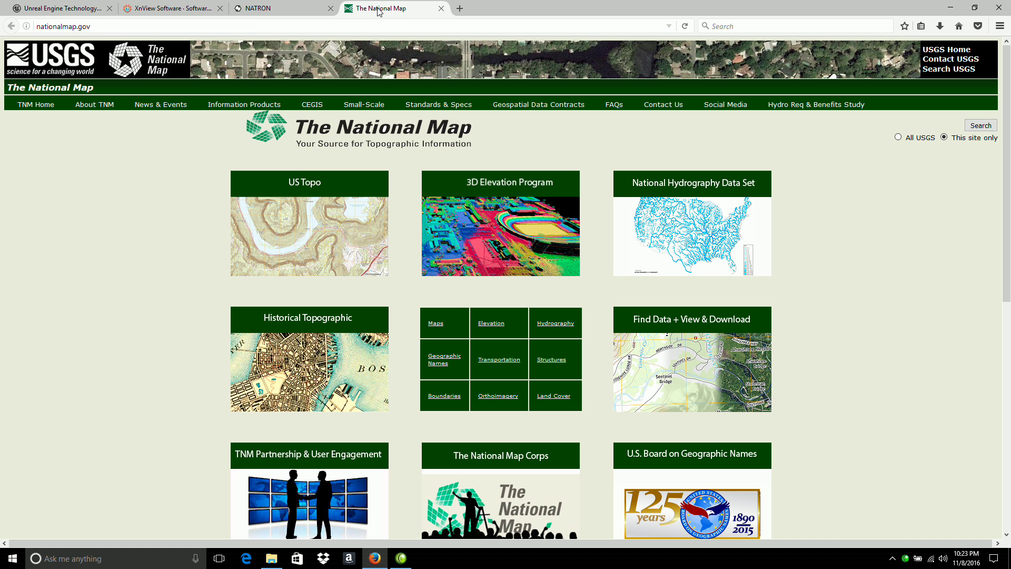
{"action": "left_click", "coordinate": [95, 27]}
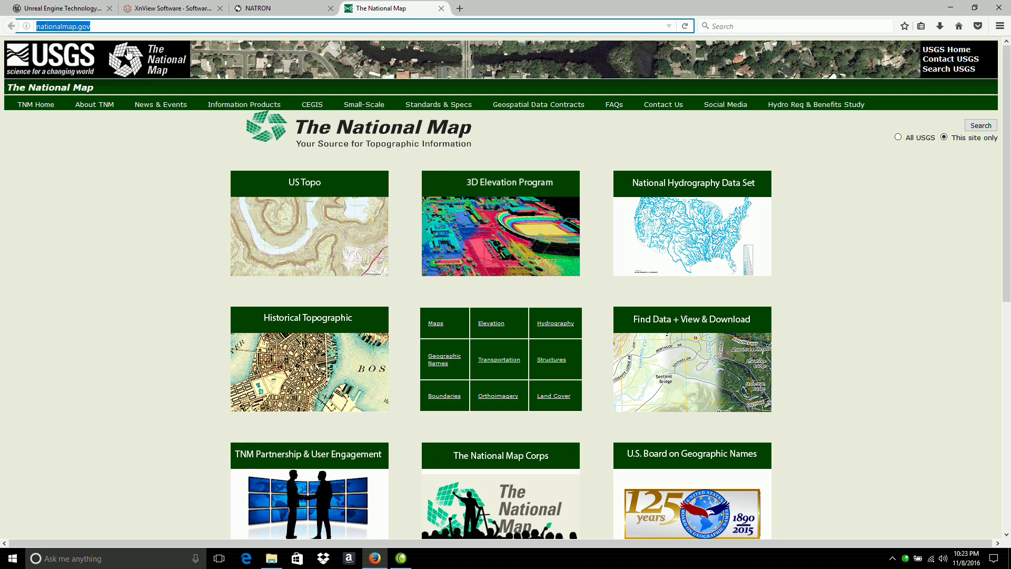
{"action": "left_click", "coordinate": [101, 26]}
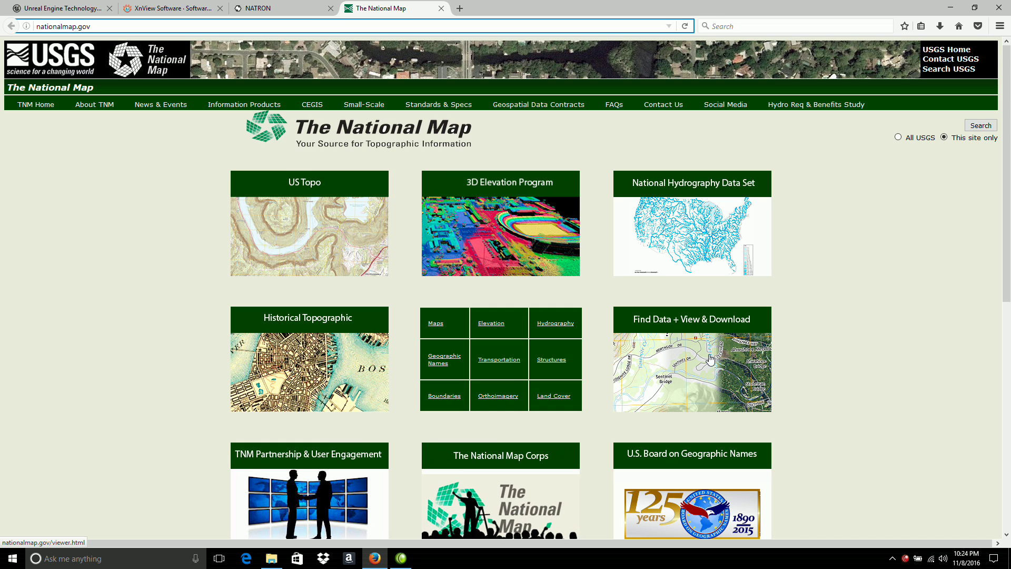
{"action": "left_click", "coordinate": [702, 322]}
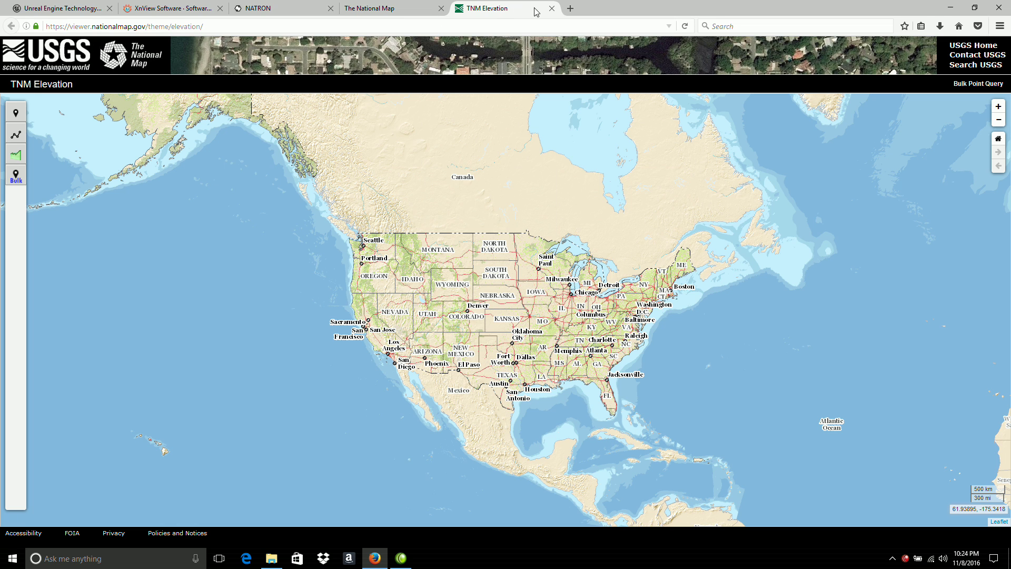
Step: Close the TNM Elevation tab
{"action": "left_click", "coordinate": [550, 8]}
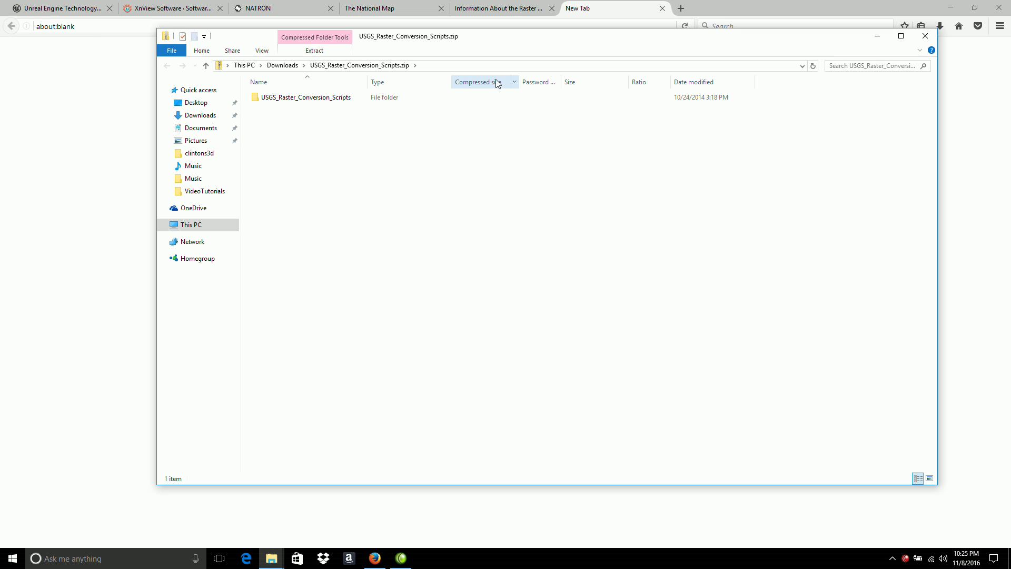
Step: Extract all archive files into the Desktop\USGS_Unreal_Demo folder
{"action": "left_click", "coordinate": [315, 50]}
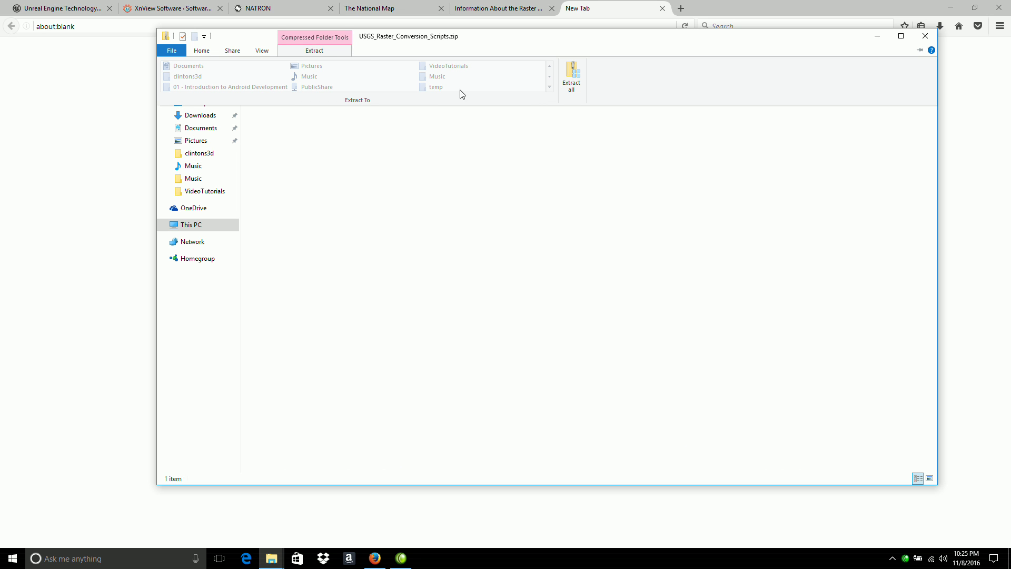
{"action": "left_click", "coordinate": [573, 77]}
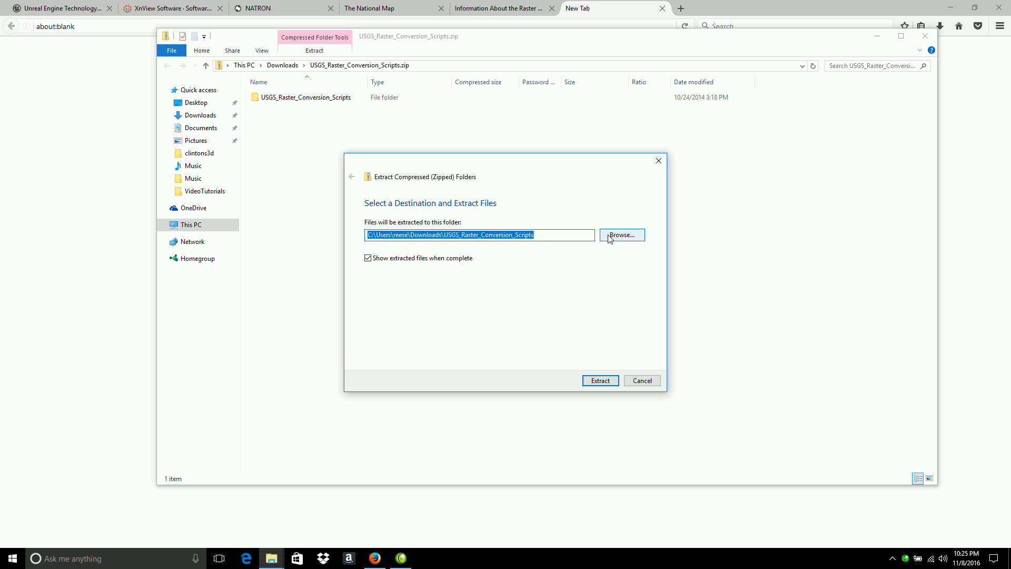
{"action": "left_click", "coordinate": [609, 237]}
{"action": "left_click", "coordinate": [393, 248]}
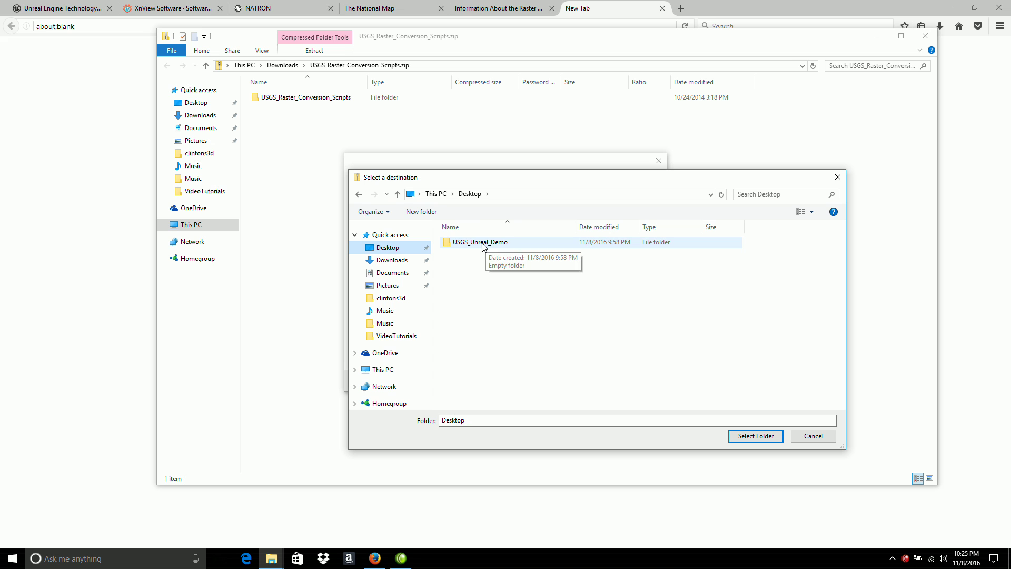
{"action": "double_click", "coordinate": [465, 245]}
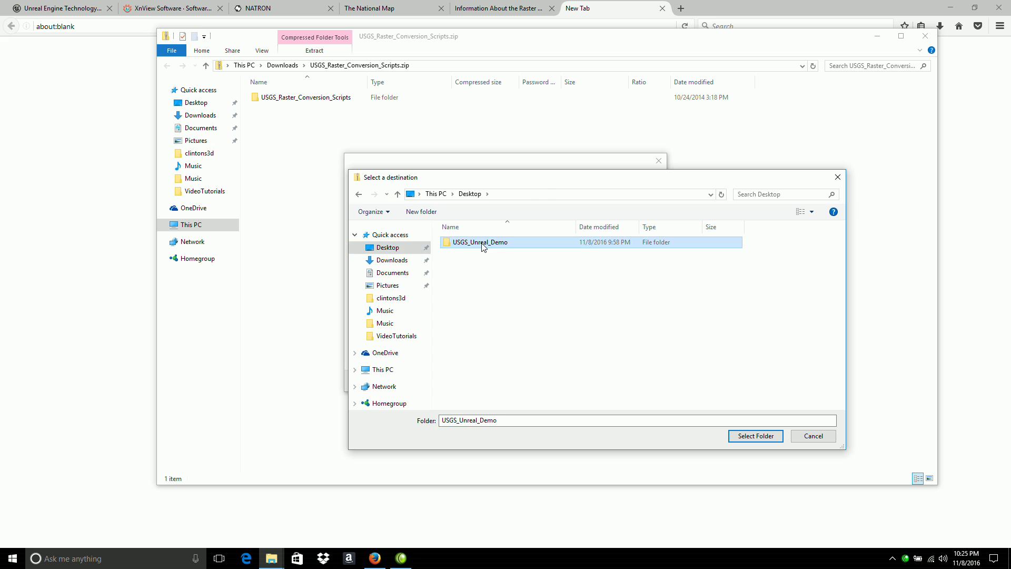
{"action": "left_click", "coordinate": [756, 436]}
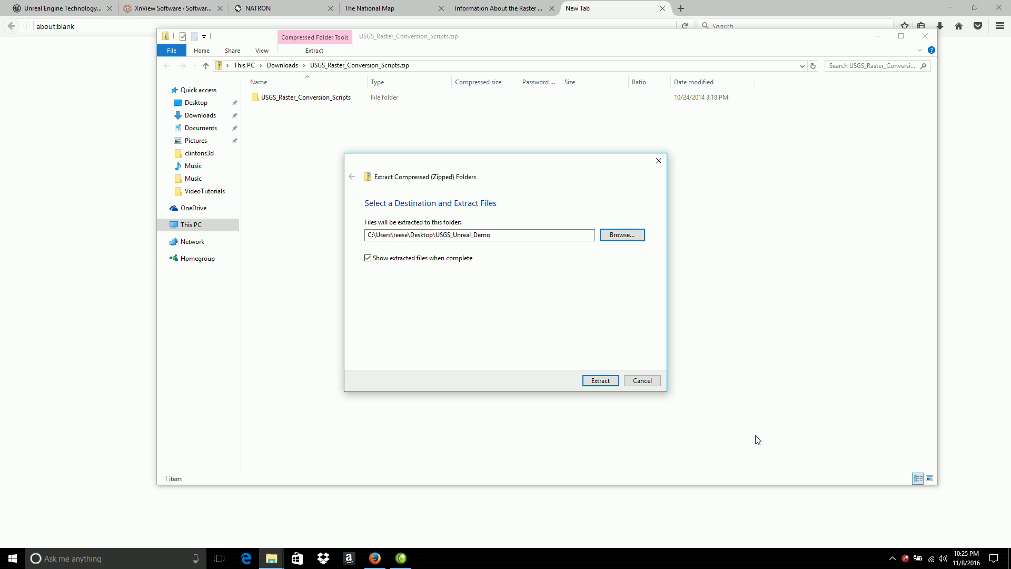
{"action": "left_click", "coordinate": [605, 381]}
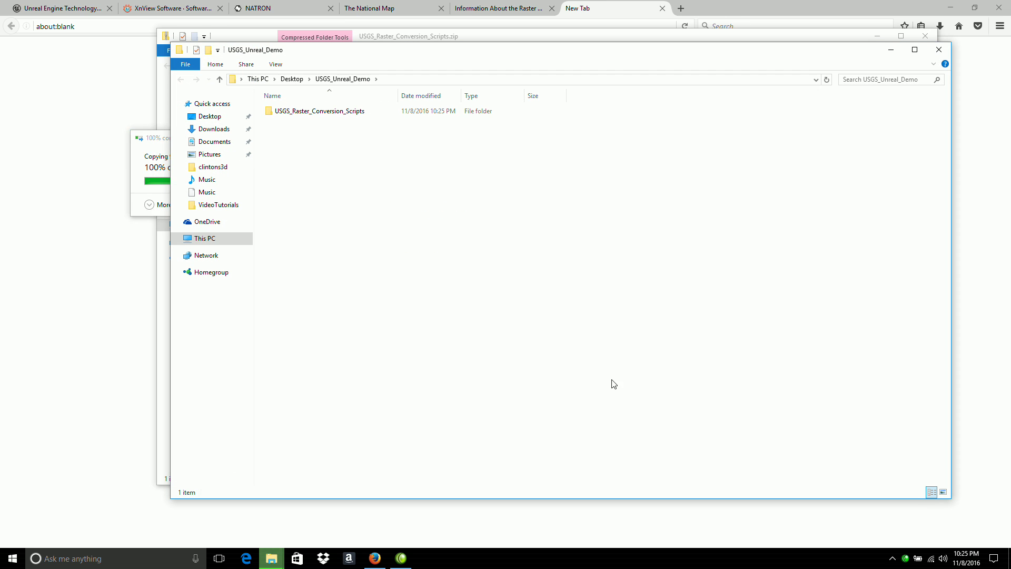
Step: Check the extracted scripts folder, then close both Explorer windows
{"action": "double_click", "coordinate": [309, 110]}
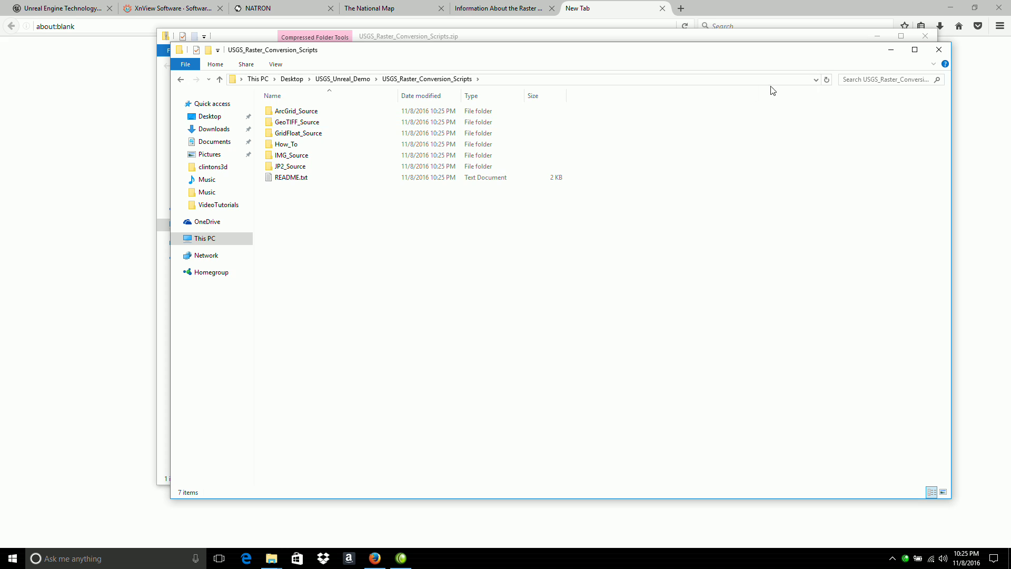
{"action": "left_click", "coordinate": [938, 50]}
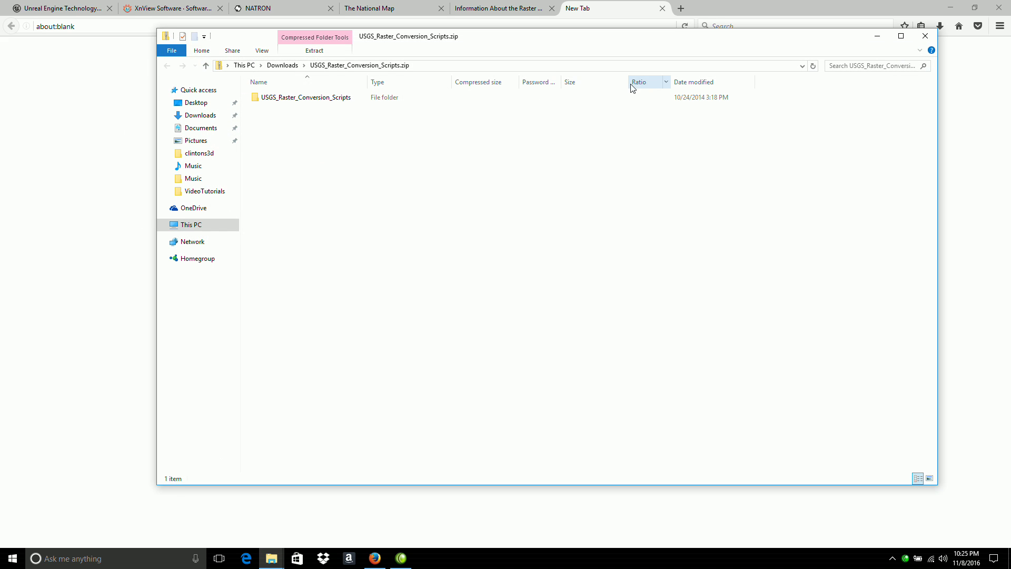
{"action": "left_click", "coordinate": [925, 36]}
Step: Close the empty tab and follow the Prerequisites link to the GDAL/OGR Binaries Windows section
{"action": "left_click", "coordinate": [663, 9]}
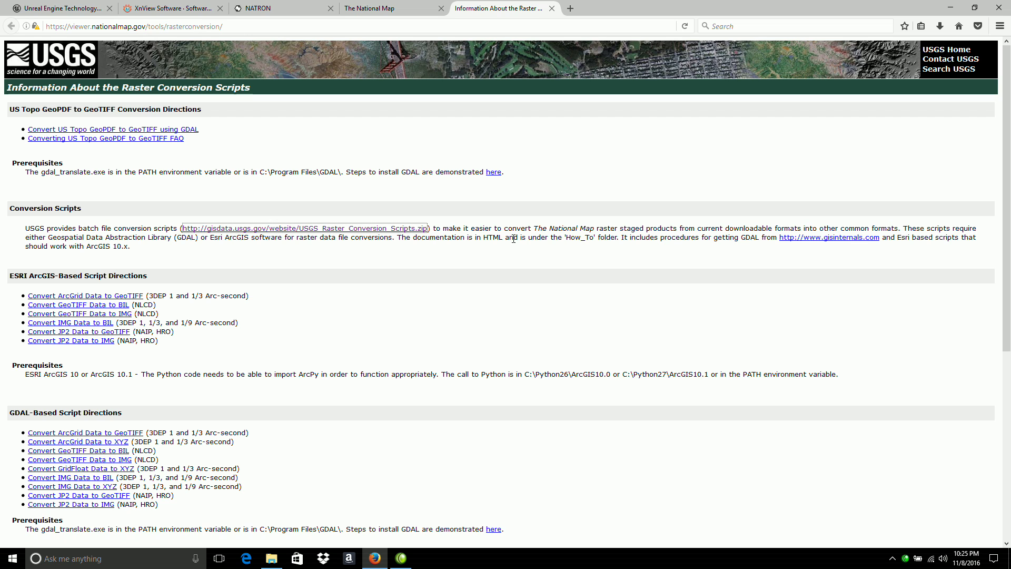
{"action": "left_click", "coordinate": [494, 173]}
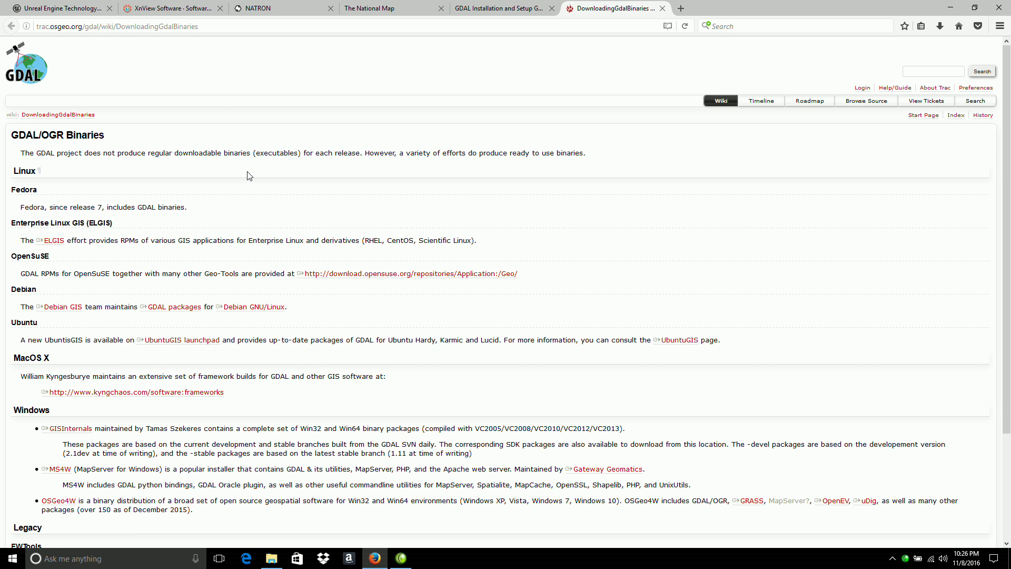
{"action": "scroll", "coordinate": [249, 175], "scroll_direction": "down", "scroll_amount": 3}
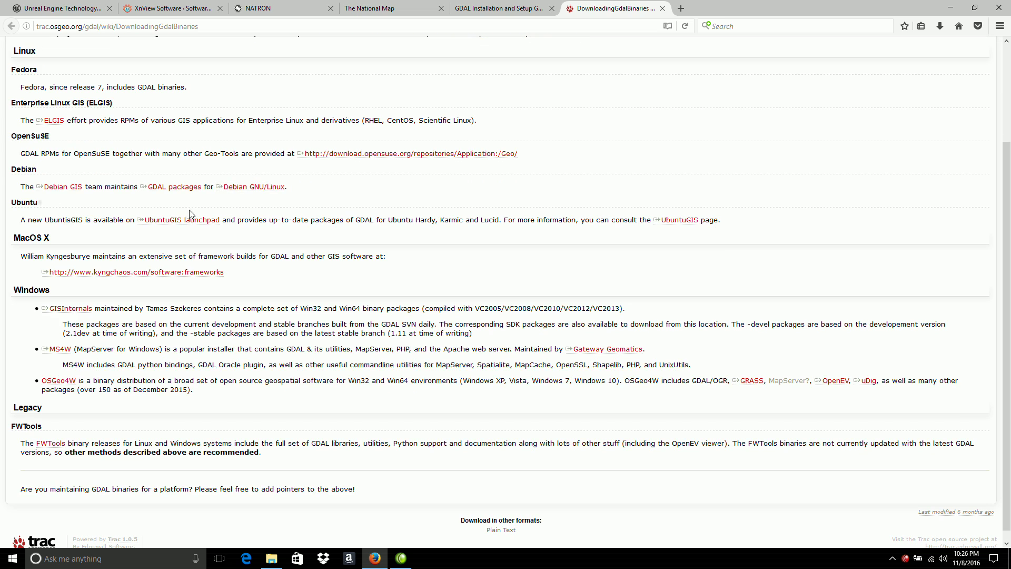
Step: Go to GISInternals Stable Releases and scroll to the GDAL 1.11.4 package table
{"action": "left_click", "coordinate": [75, 312]}
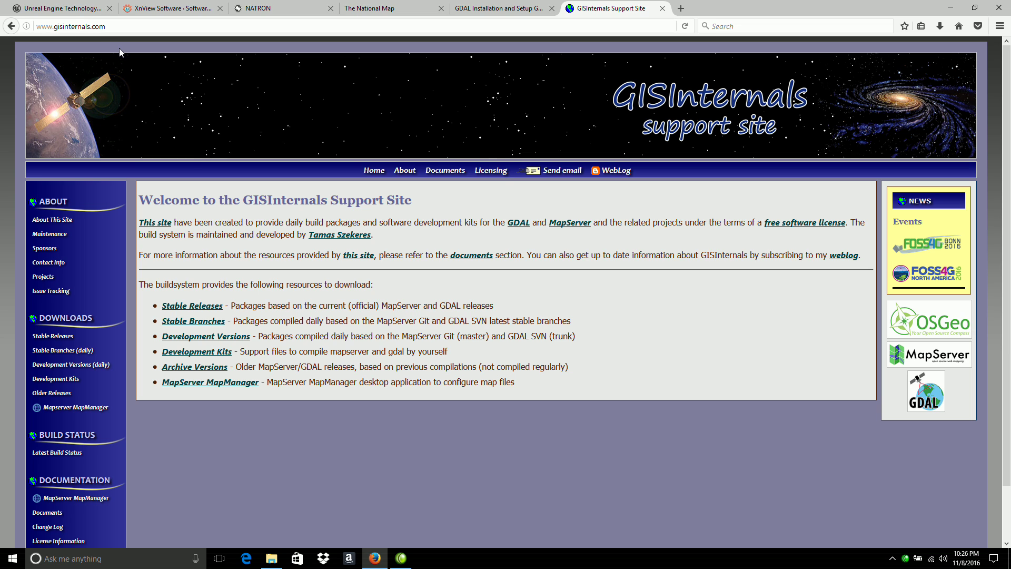
{"action": "left_click", "coordinate": [198, 306]}
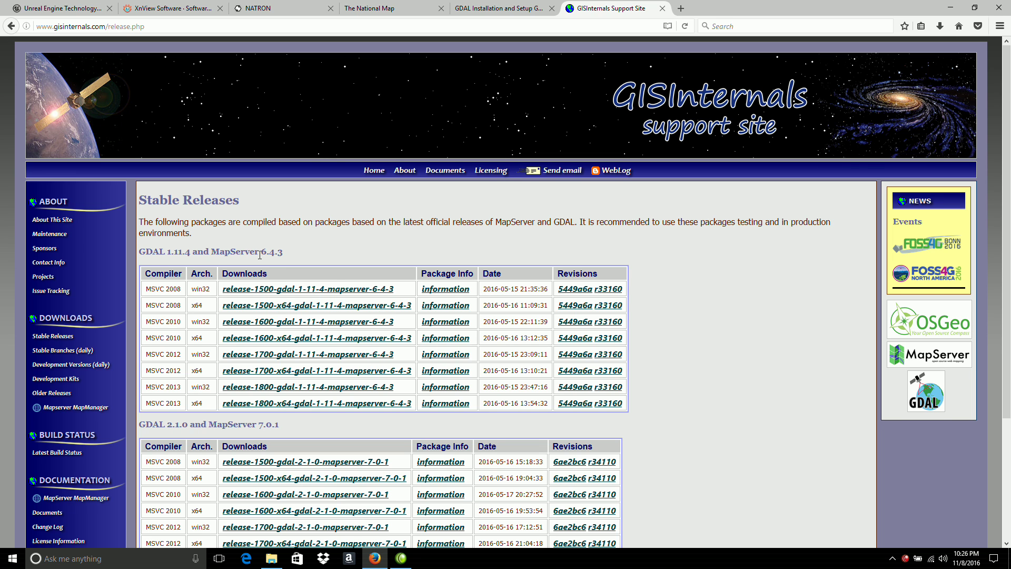
{"action": "scroll", "coordinate": [182, 279], "scroll_direction": "down", "scroll_amount": 2}
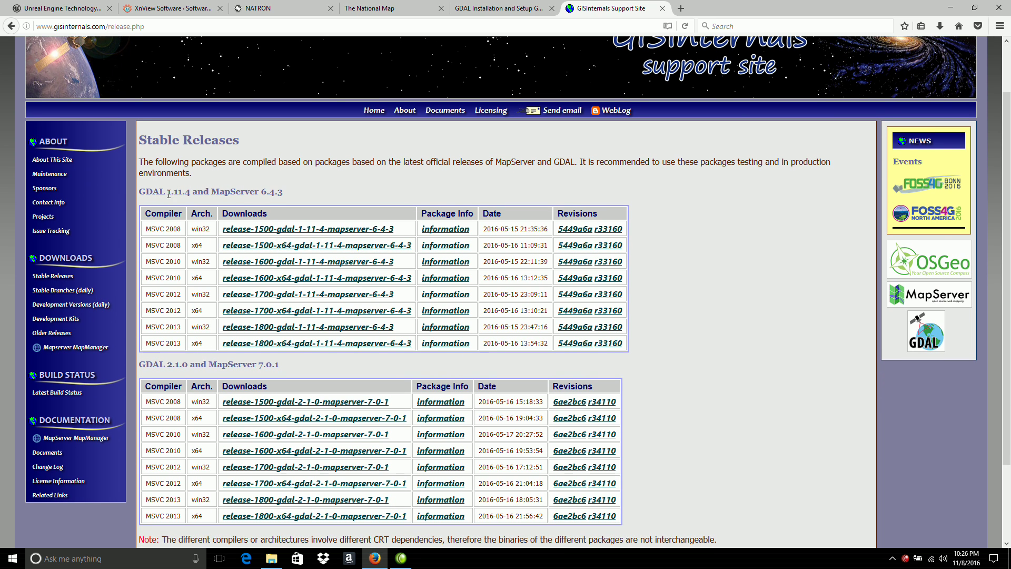
{"action": "left_click_drag", "start_coordinate": [169, 194], "coordinate": [182, 195]}
{"action": "left_click", "coordinate": [174, 193]}
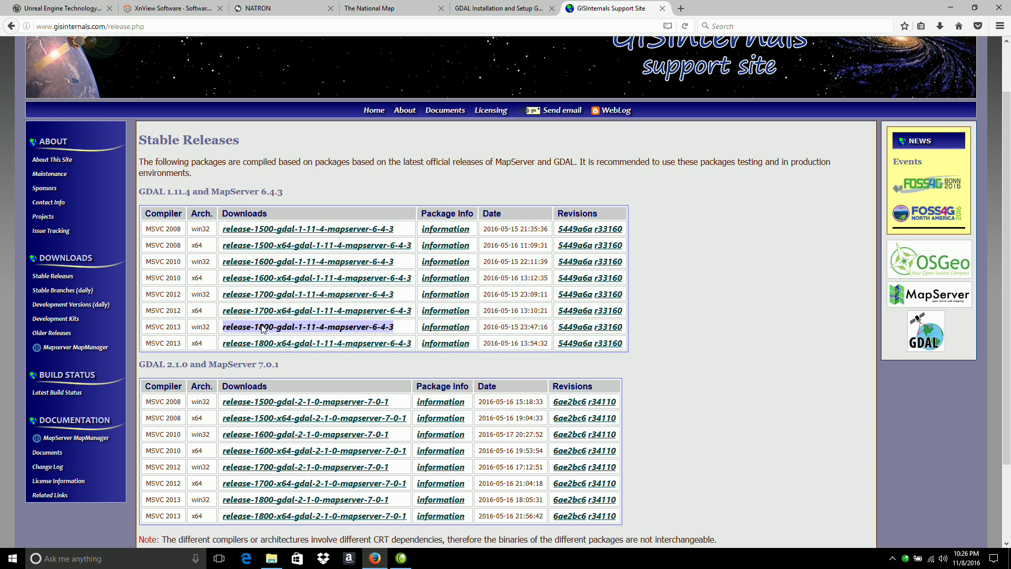
{"action": "scroll", "coordinate": [247, 332], "scroll_direction": "down", "scroll_amount": 3}
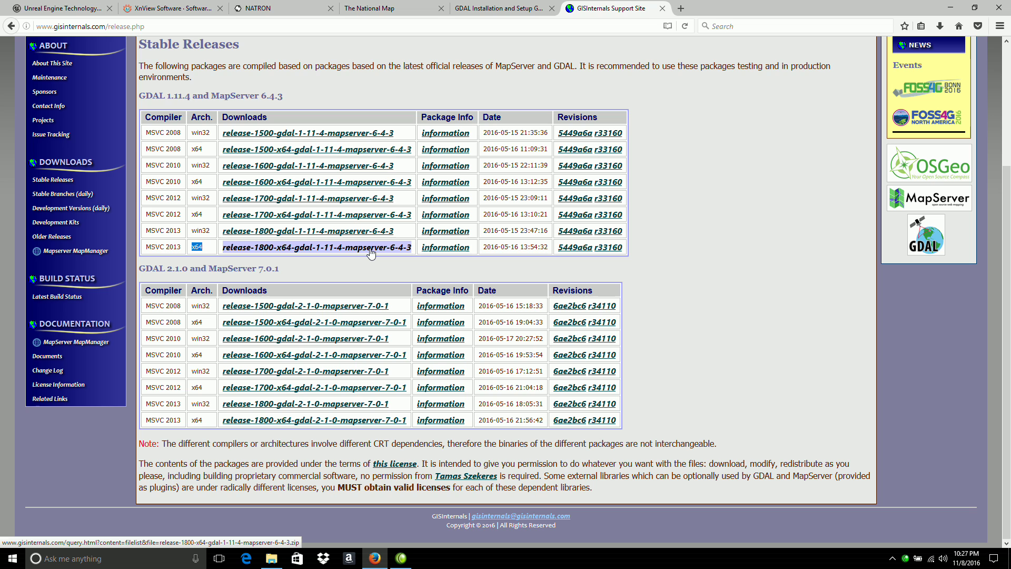
Step: Open the release-1800-x64-gdal-1-11-4-mapserver-6-4-3 list and save gdal-111-1800-x64-core.msi
{"action": "left_click", "coordinate": [368, 248]}
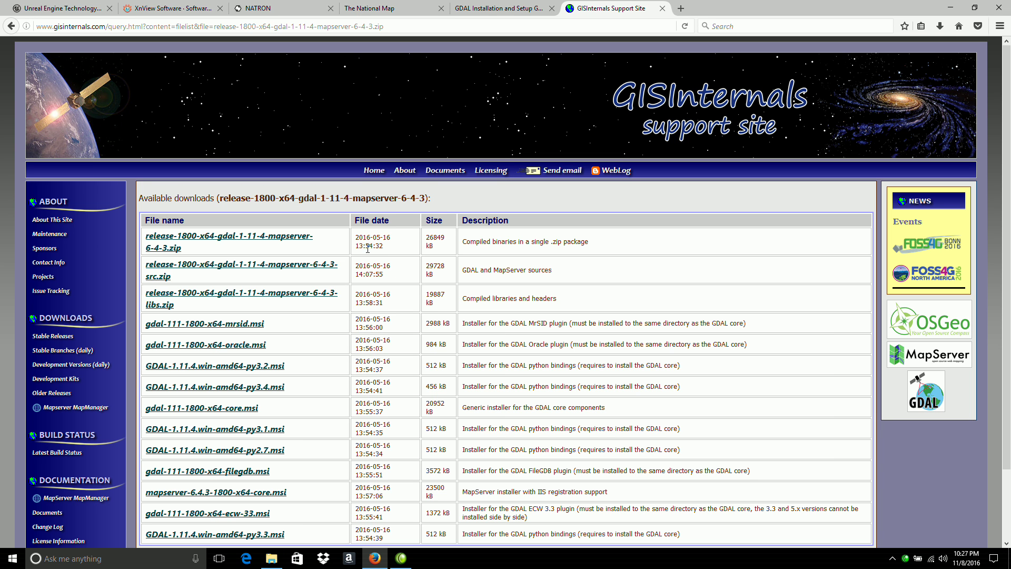
{"action": "scroll", "coordinate": [413, 265], "scroll_direction": "down", "scroll_amount": 1}
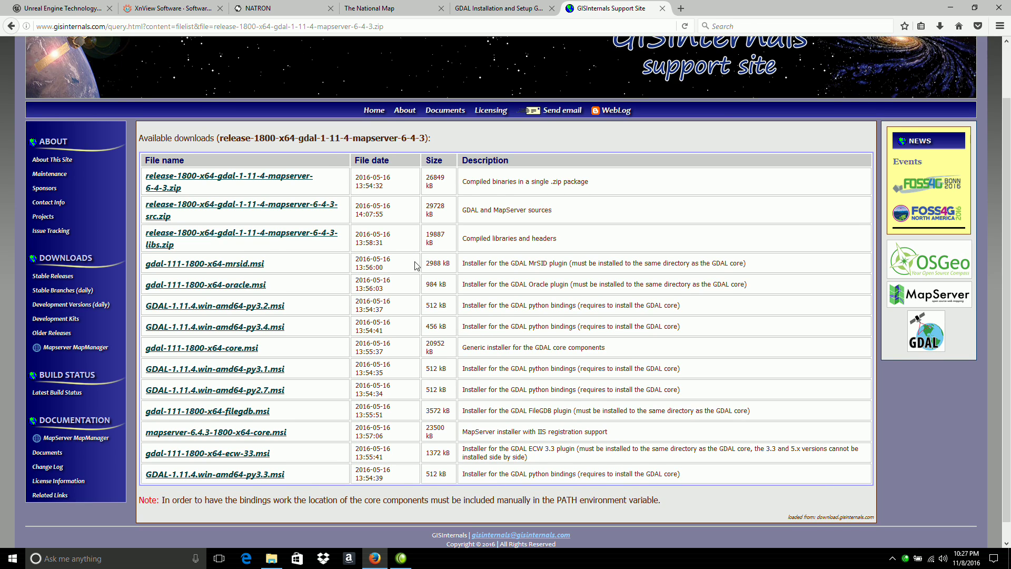
{"action": "scroll", "coordinate": [416, 266], "scroll_direction": "down", "scroll_amount": 1}
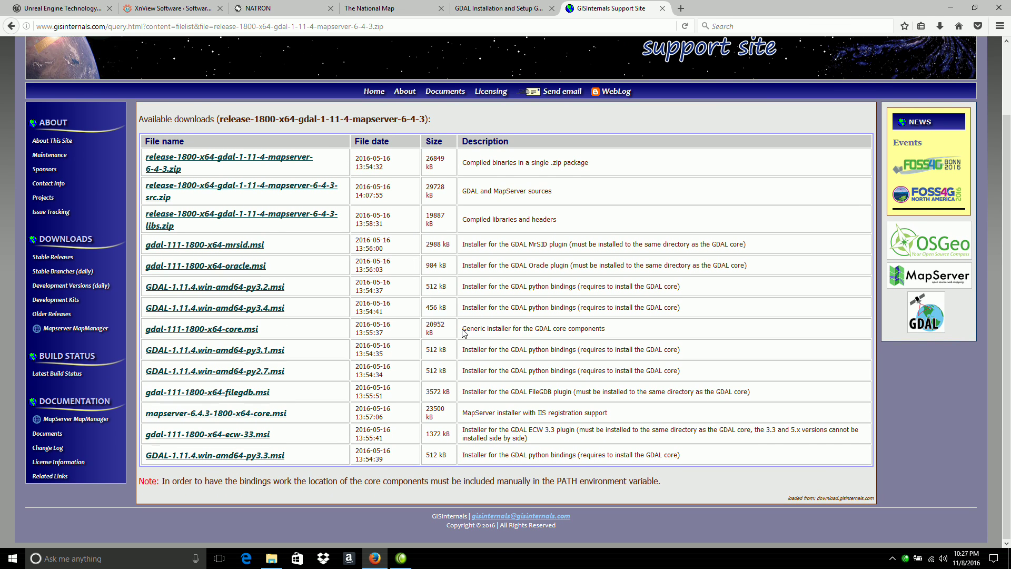
{"action": "left_click_drag", "start_coordinate": [462, 329], "coordinate": [607, 330]}
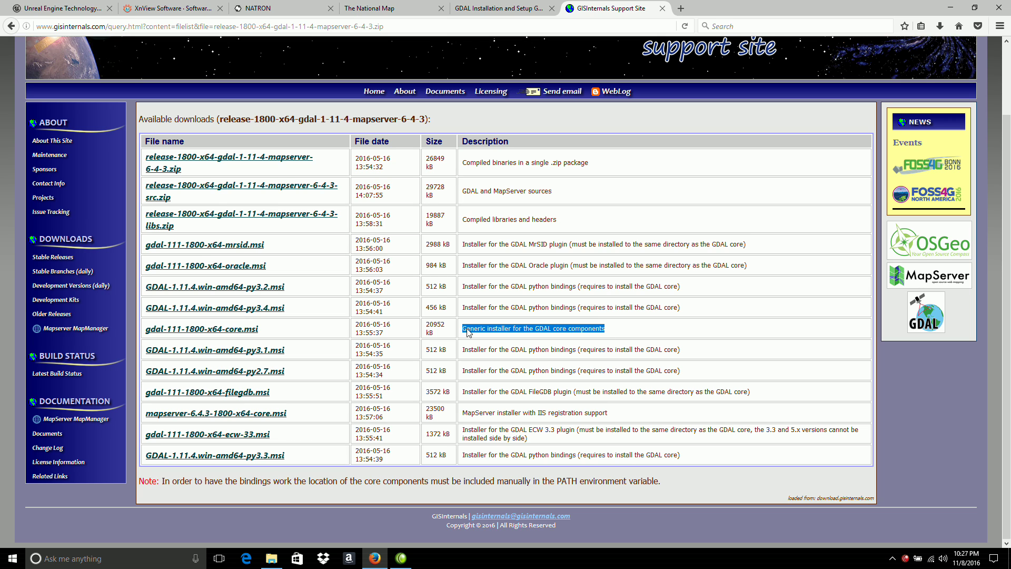
{"action": "left_click", "coordinate": [205, 330]}
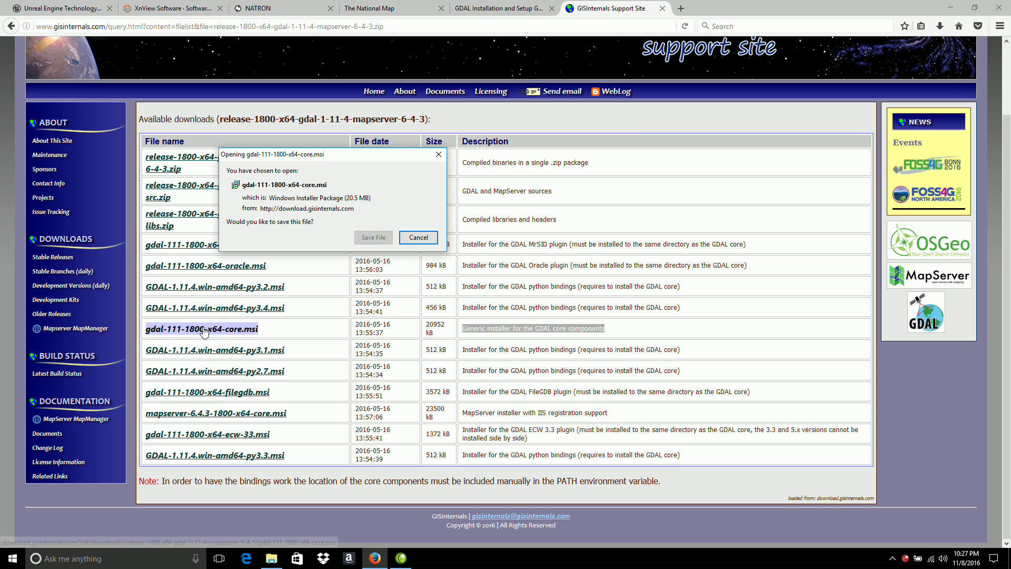
{"action": "left_click", "coordinate": [374, 239]}
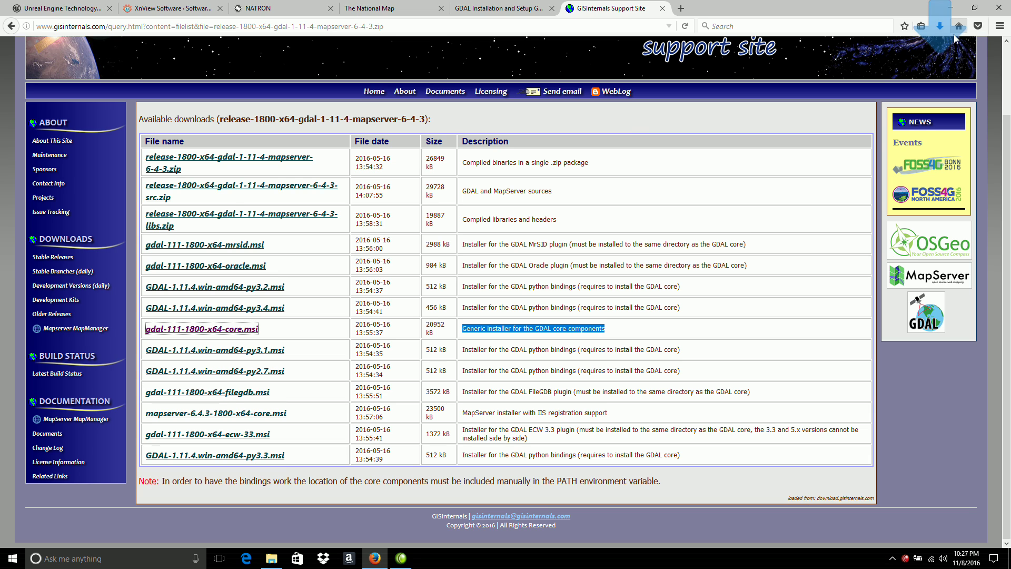
Step: Run gdal-111-1800-x64-core.msi from downloads, accept the licence, and start a Typical install
{"action": "left_click", "coordinate": [939, 25]}
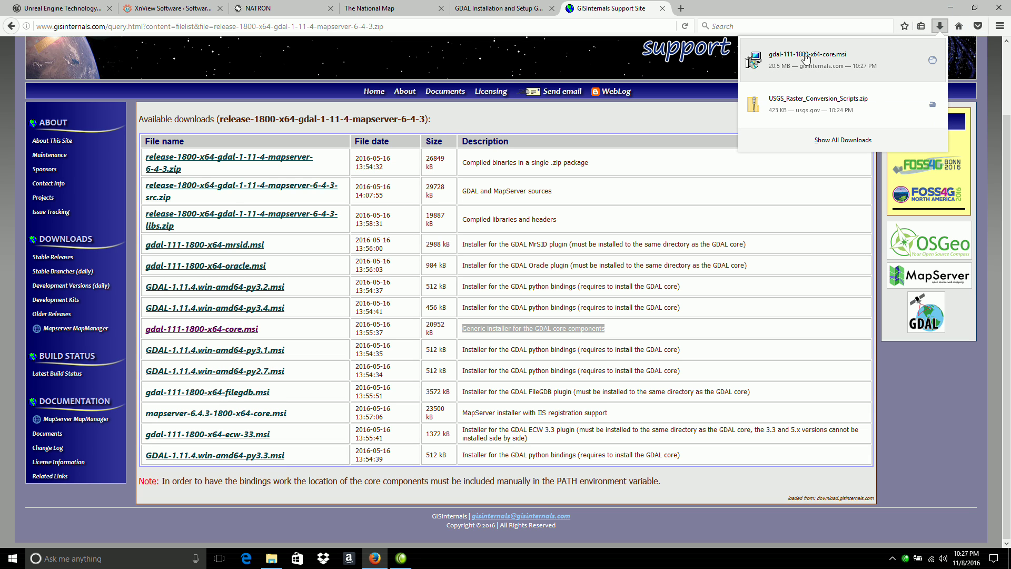
{"action": "left_click", "coordinate": [794, 57]}
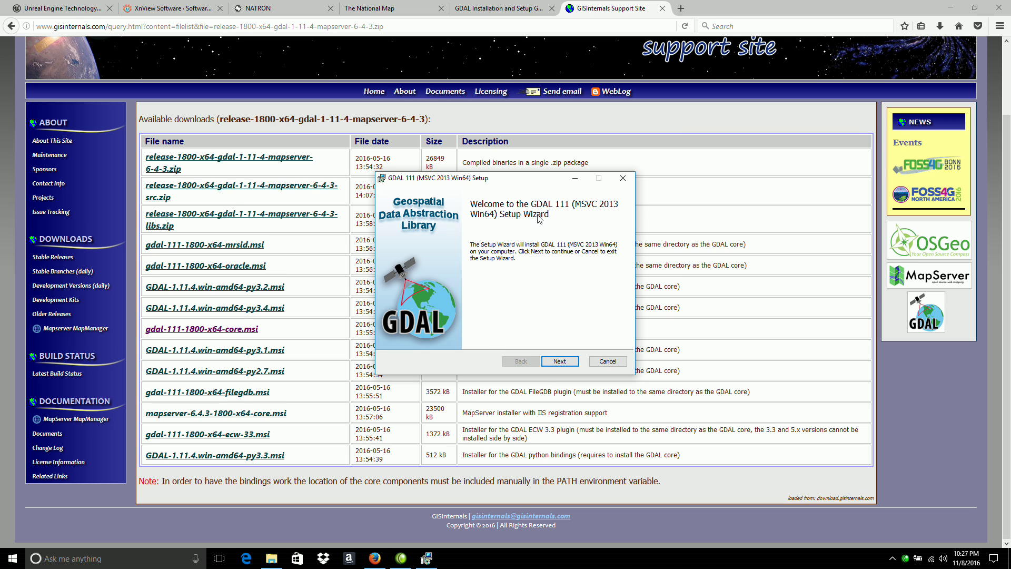
{"action": "left_click", "coordinate": [560, 361]}
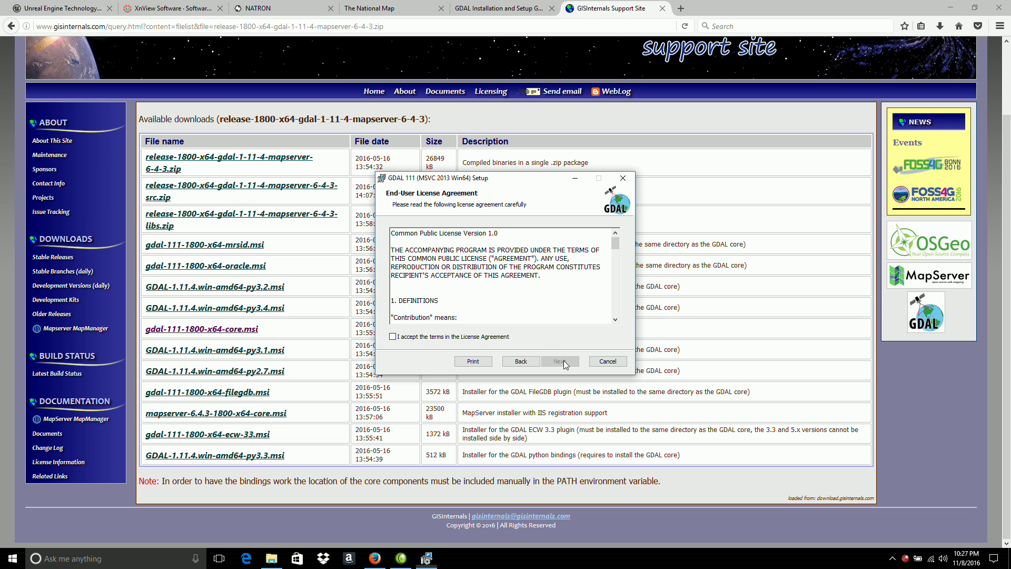
{"action": "left_click", "coordinate": [392, 337]}
{"action": "left_click", "coordinate": [560, 361]}
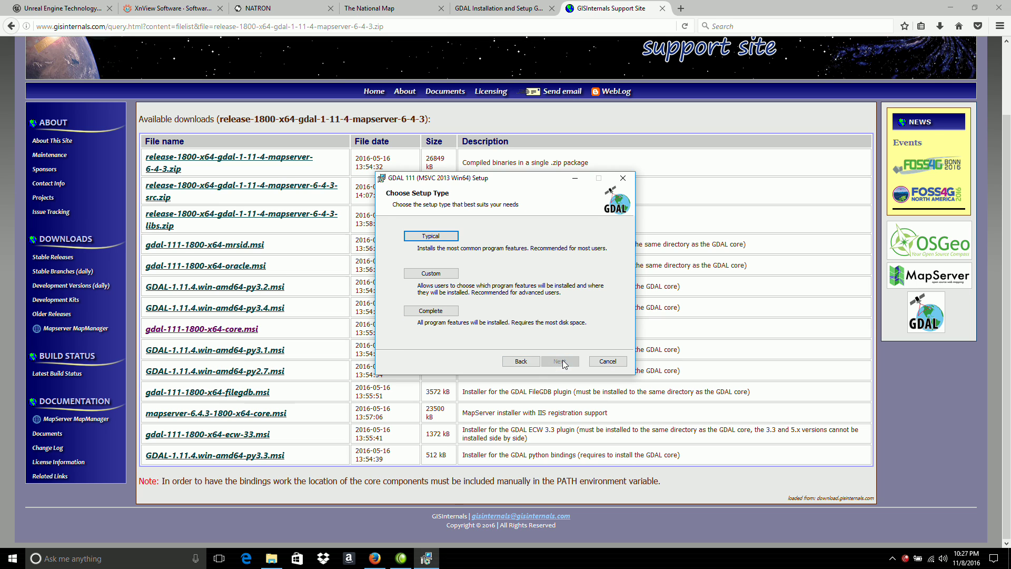
{"action": "left_click", "coordinate": [440, 236]}
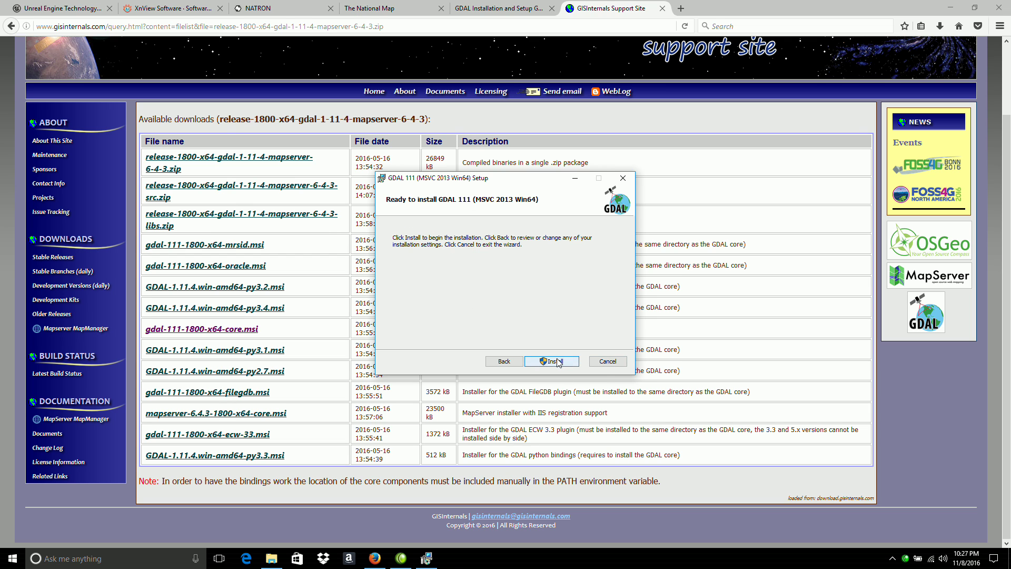
{"action": "left_click", "coordinate": [559, 363]}
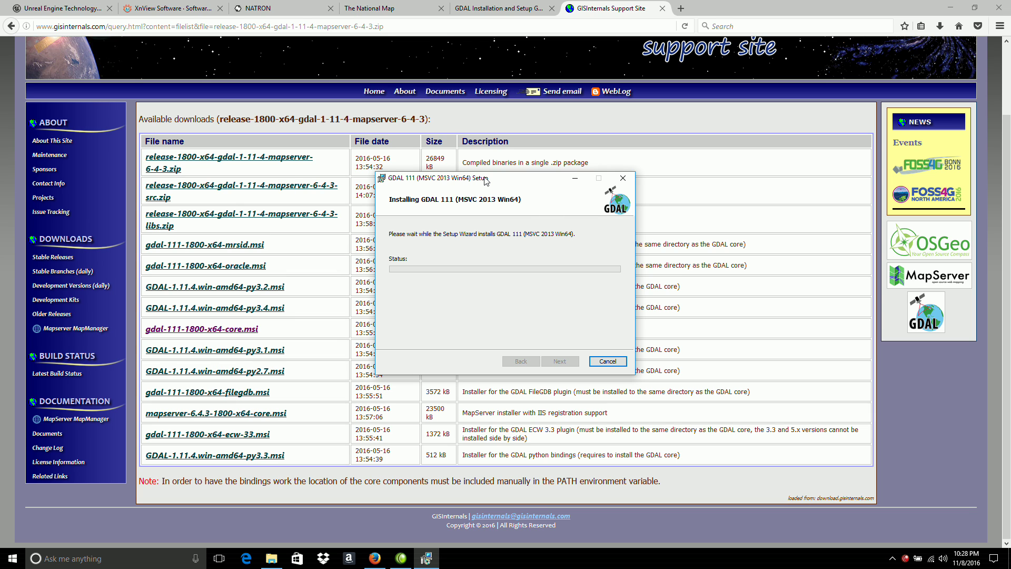
{"action": "left_click_drag", "start_coordinate": [485, 181], "coordinate": [456, 170]}
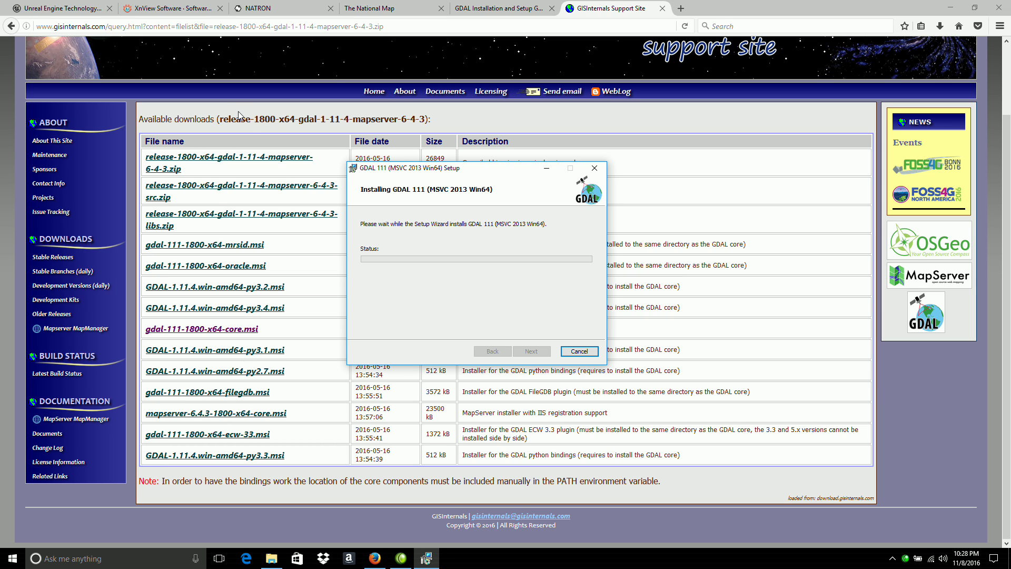
{"action": "left_click_drag", "start_coordinate": [392, 170], "coordinate": [441, 176]}
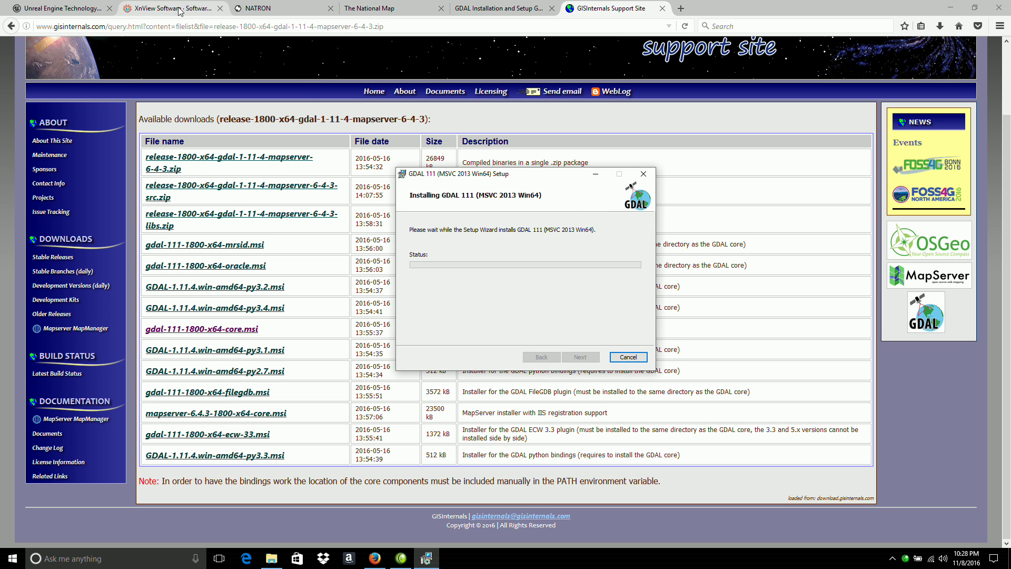
Step: Switch to the XnView site and go to XnConvert's Downloads section
{"action": "left_click", "coordinate": [152, 10]}
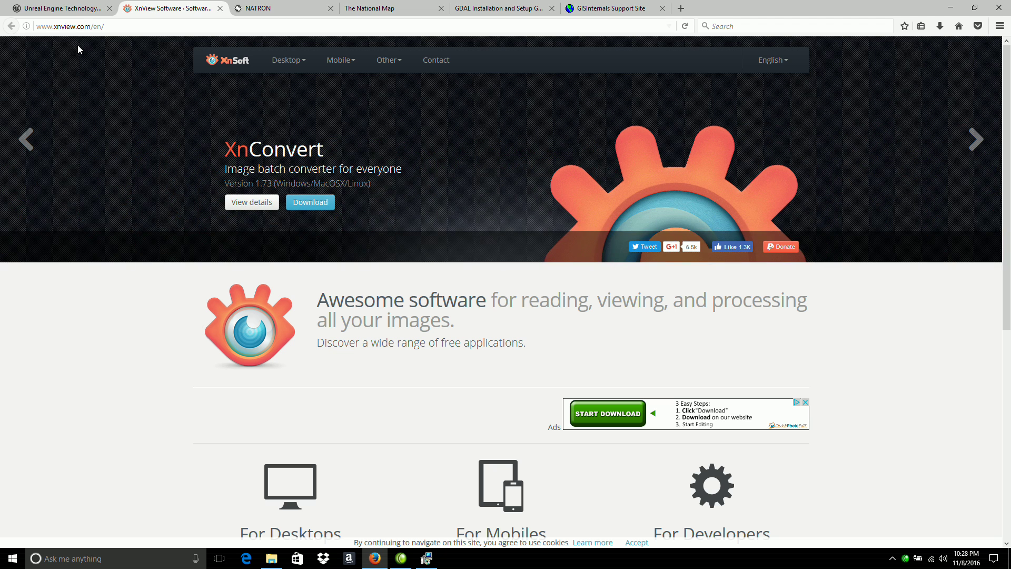
{"action": "left_click", "coordinate": [92, 26]}
{"action": "left_click_drag", "start_coordinate": [90, 26], "coordinate": [53, 26]}
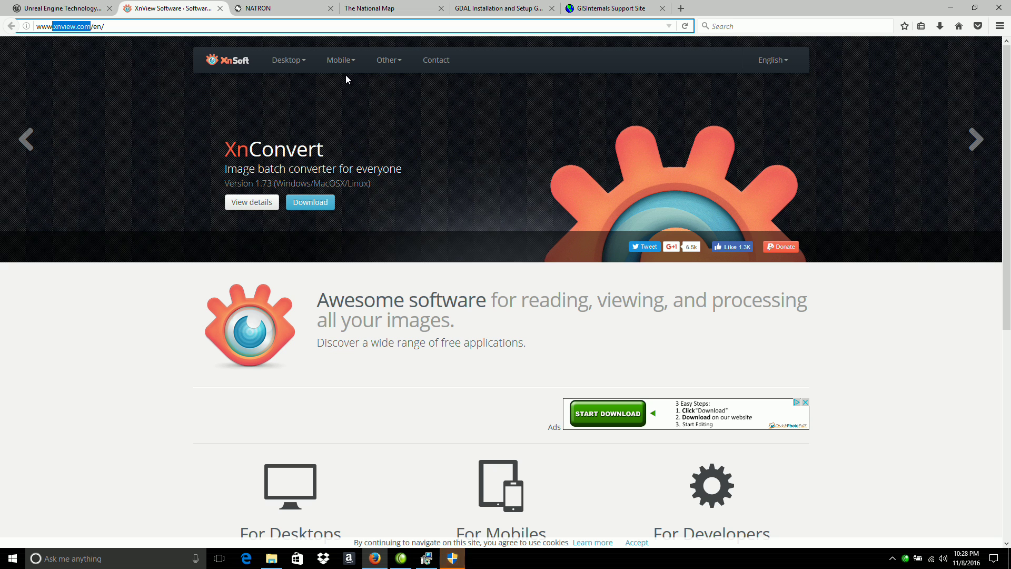
{"action": "left_click", "coordinate": [303, 61]}
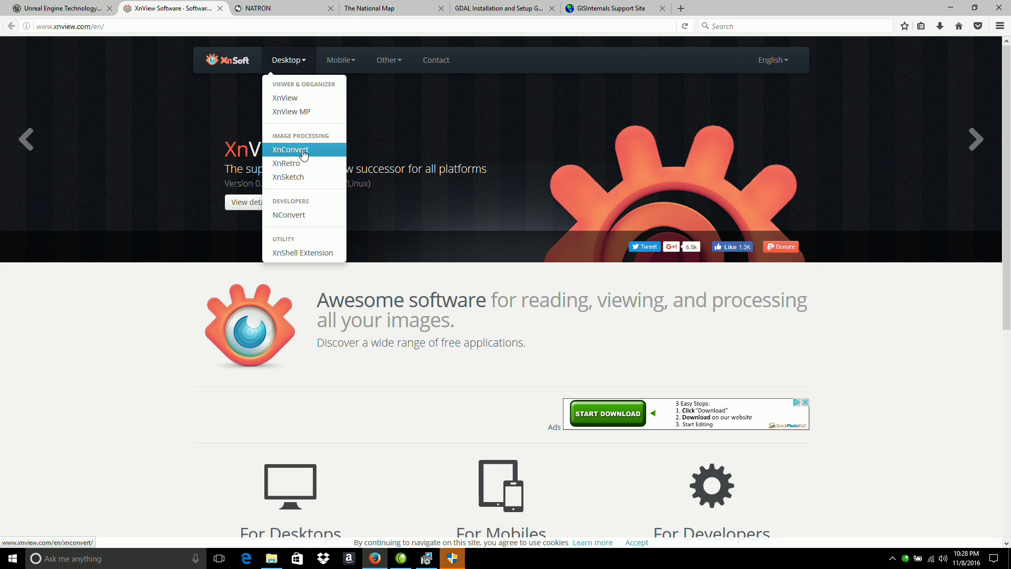
{"action": "left_click", "coordinate": [303, 151]}
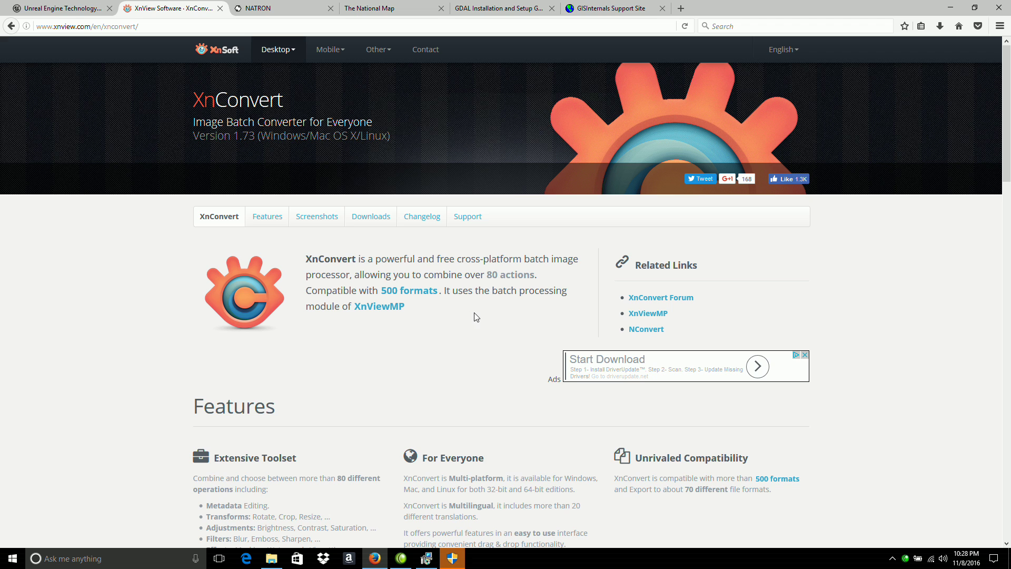
{"action": "scroll", "coordinate": [478, 304], "scroll_direction": "down", "scroll_amount": 4}
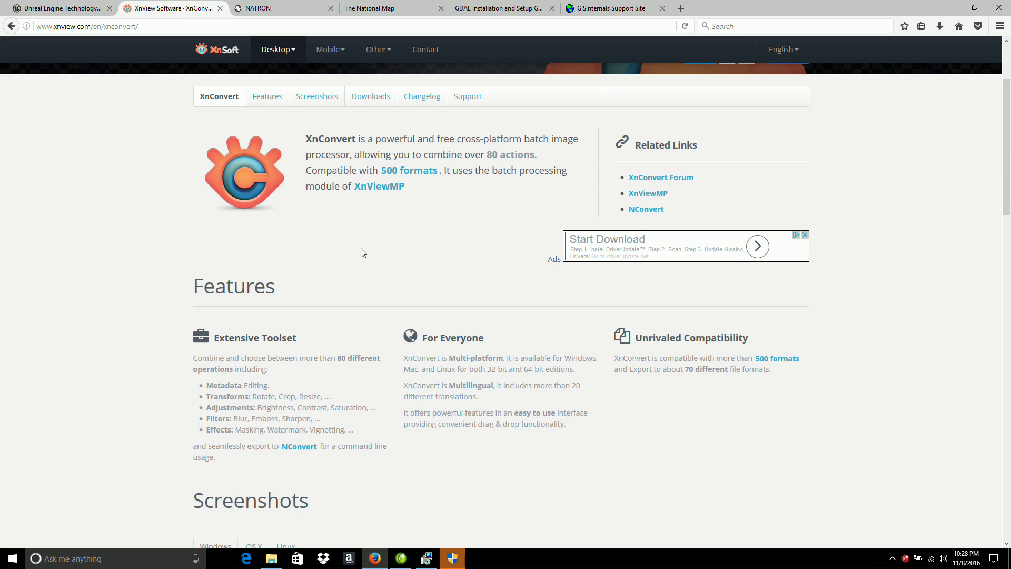
{"action": "scroll", "coordinate": [379, 100], "scroll_direction": "down", "scroll_amount": 1}
{"action": "left_click", "coordinate": [379, 100]}
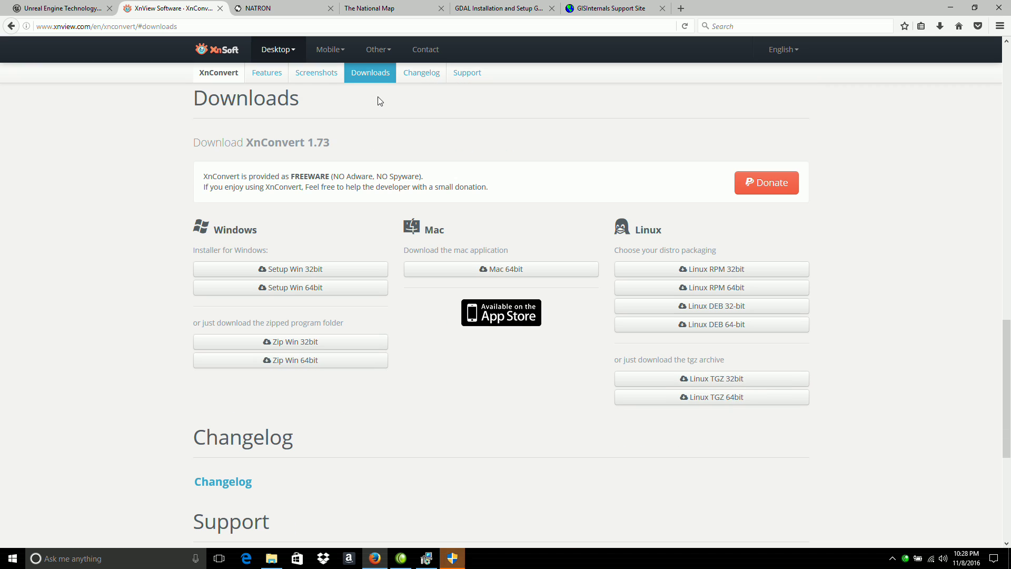
Step: Save XnConvert-win-x64.exe, approve the GDAL installer's permission prompt, and finish the GDAL setup
{"action": "left_click", "coordinate": [318, 288]}
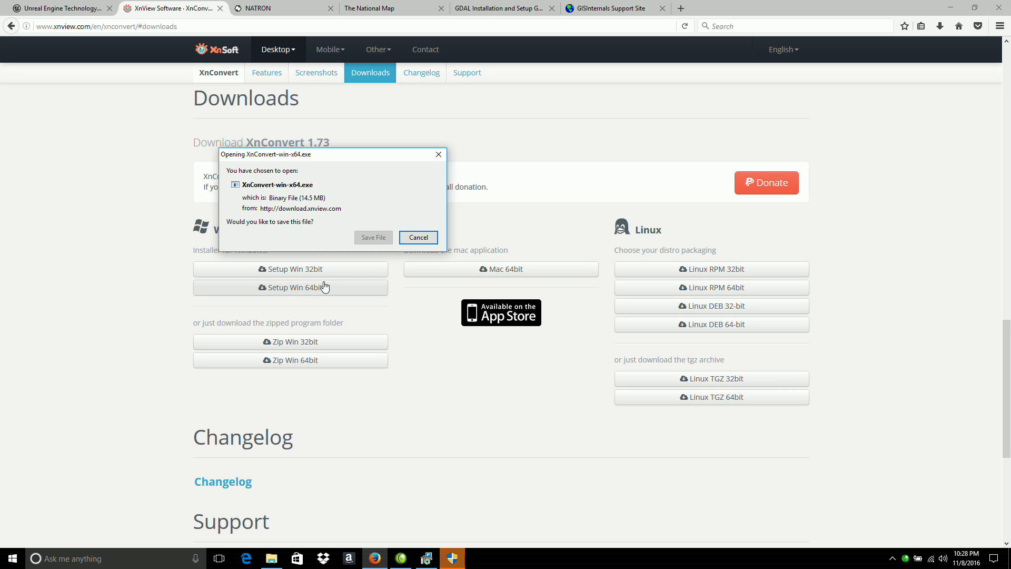
{"action": "left_click", "coordinate": [373, 237]}
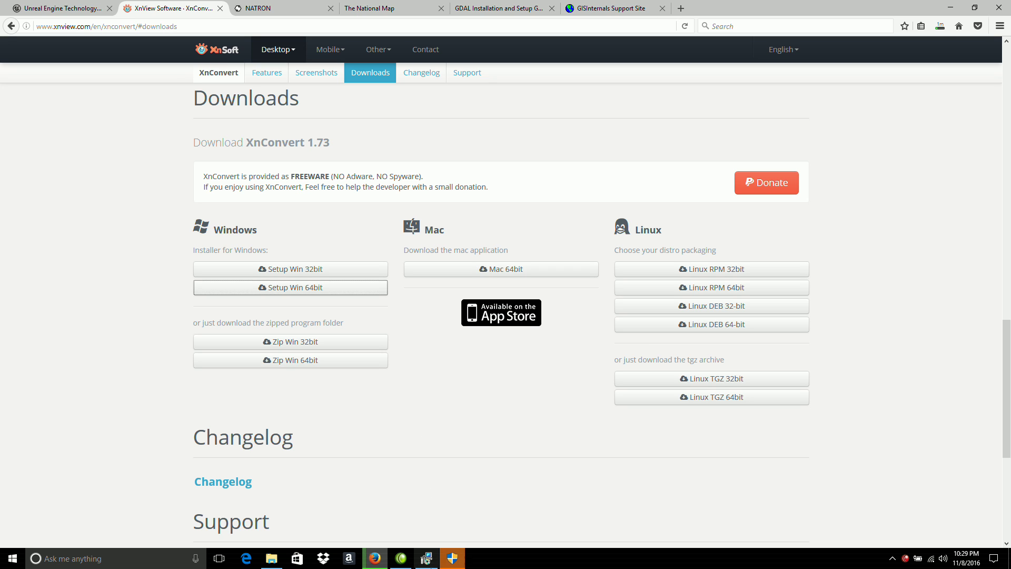
{"action": "left_click", "coordinate": [429, 561]}
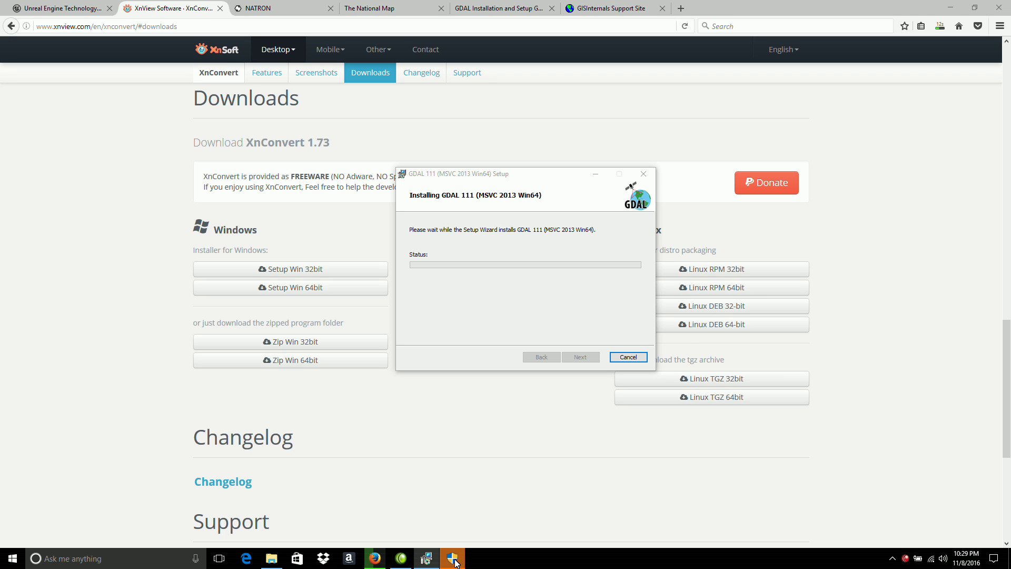
{"action": "left_click", "coordinate": [454, 562]}
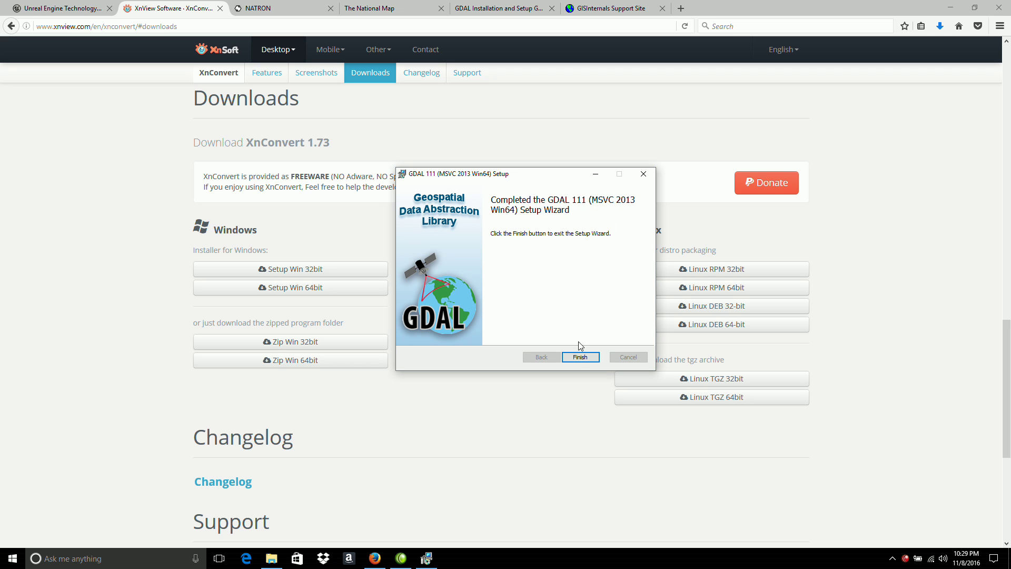
{"action": "left_click", "coordinate": [579, 358]}
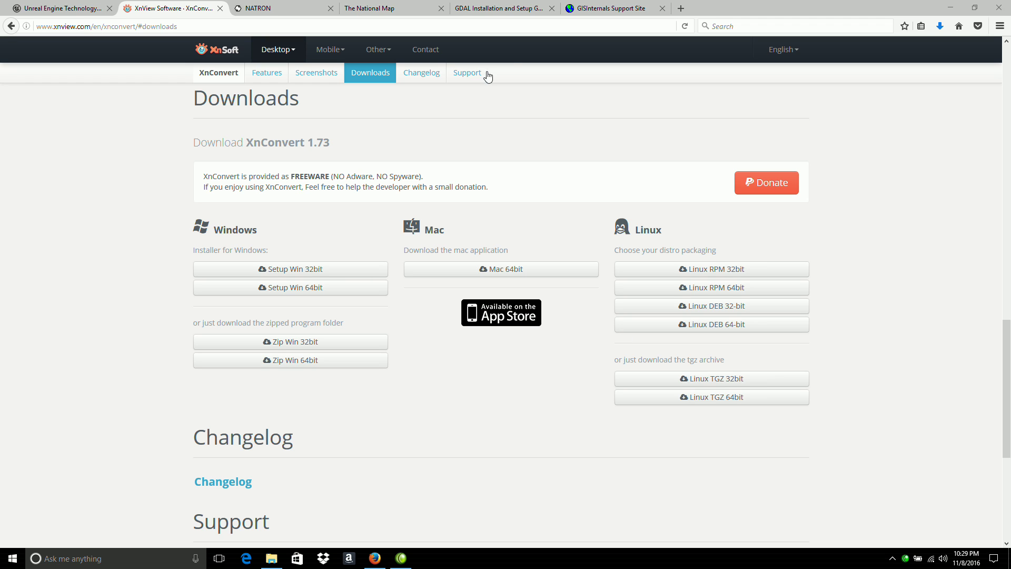
Step: Launch the downloaded XnConvert-win-x64.exe installer, confirm the setup language and accept the licence
{"action": "left_click", "coordinate": [939, 26]}
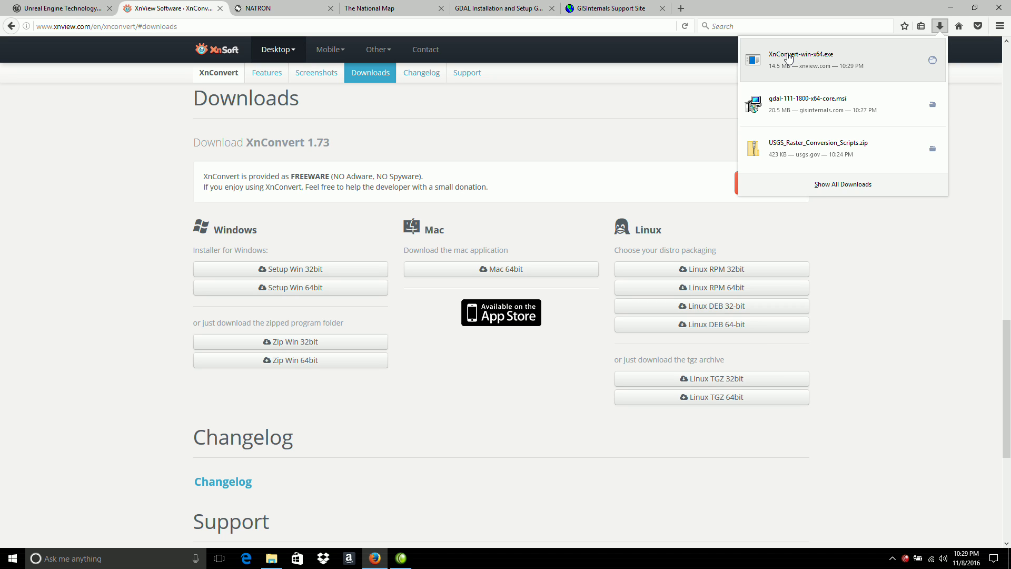
{"action": "left_click", "coordinate": [788, 58]}
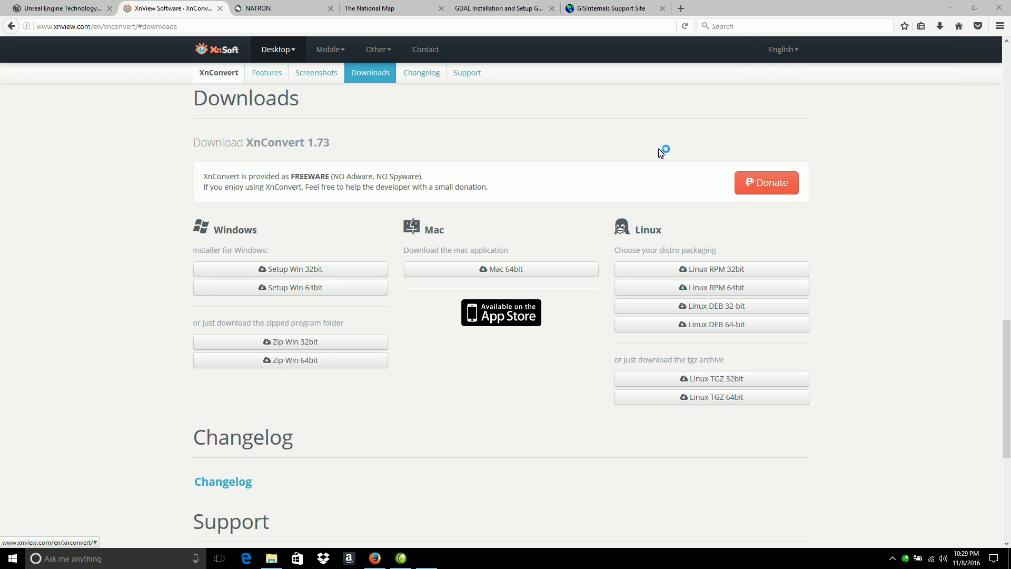
{"action": "left_click", "coordinate": [521, 301]}
{"action": "left_click", "coordinate": [565, 363]}
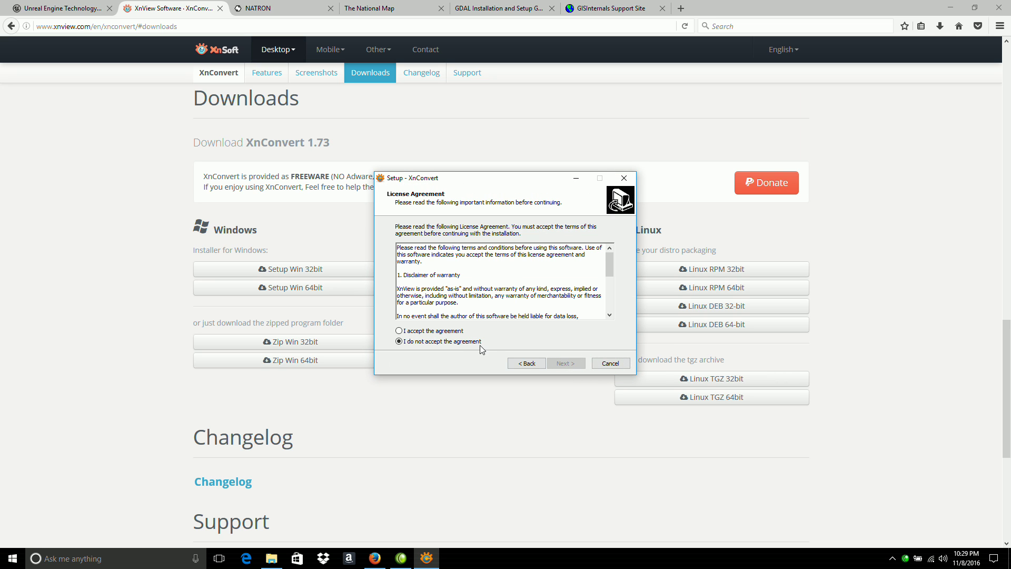
{"action": "left_click", "coordinate": [420, 332]}
Step: Keep the C:\Program Files\XnConvert folder and default Start Menu folder, skip the Quick Launch icon, and install
{"action": "left_click", "coordinate": [564, 363]}
{"action": "left_click", "coordinate": [567, 366]}
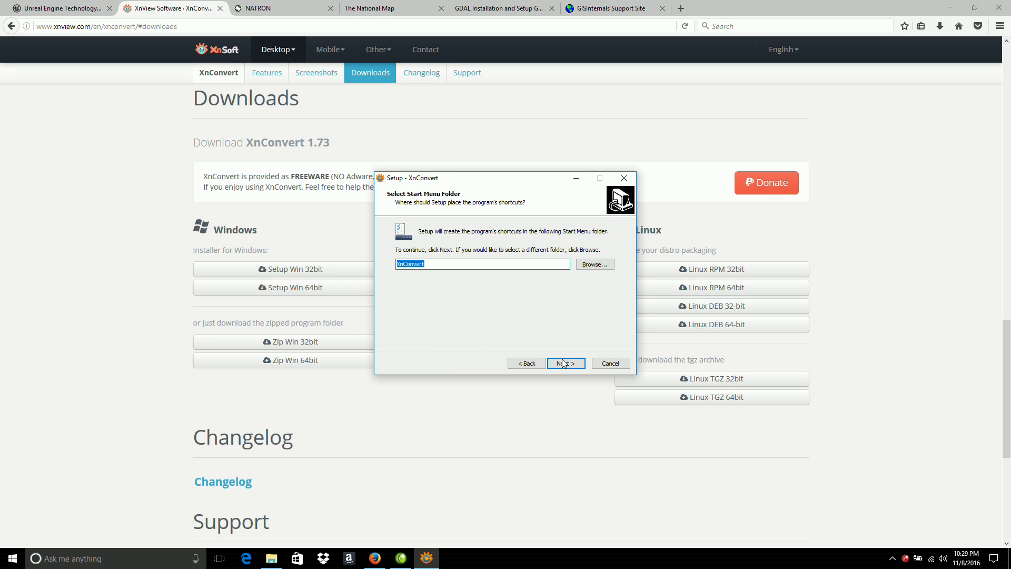
{"action": "left_click", "coordinate": [563, 363]}
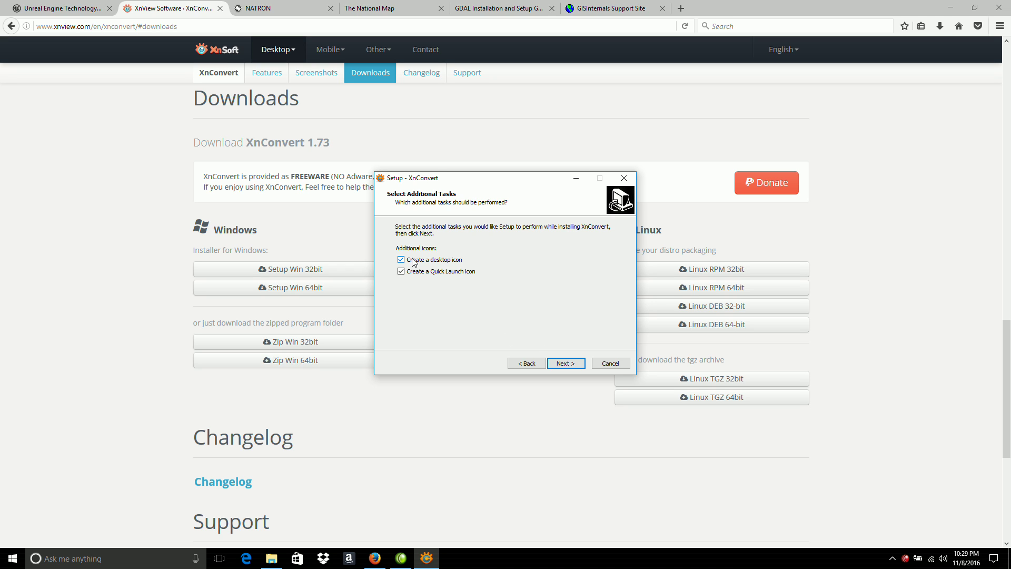
{"action": "left_click", "coordinate": [401, 271]}
{"action": "left_click", "coordinate": [572, 364]}
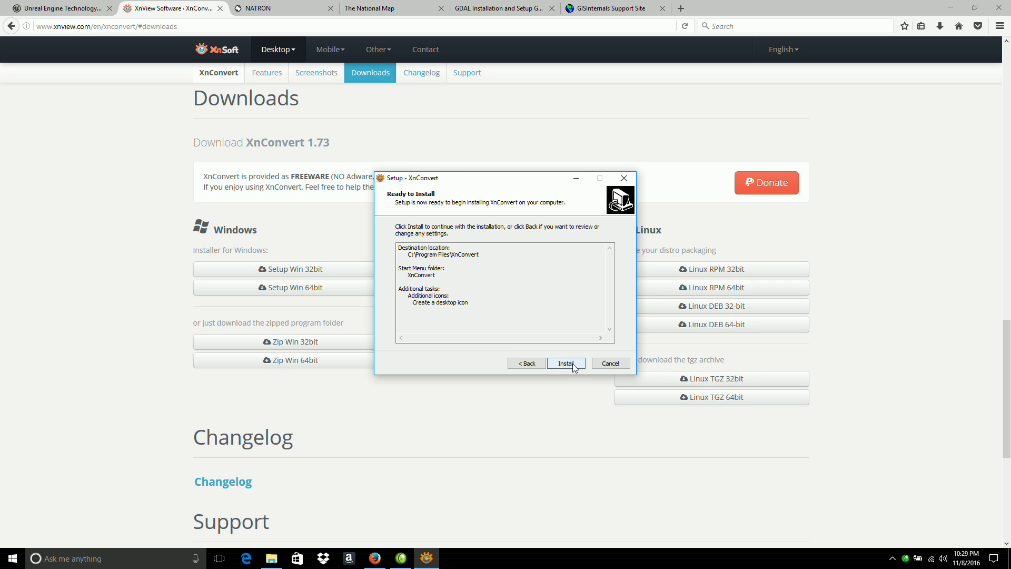
{"action": "left_click", "coordinate": [570, 362]}
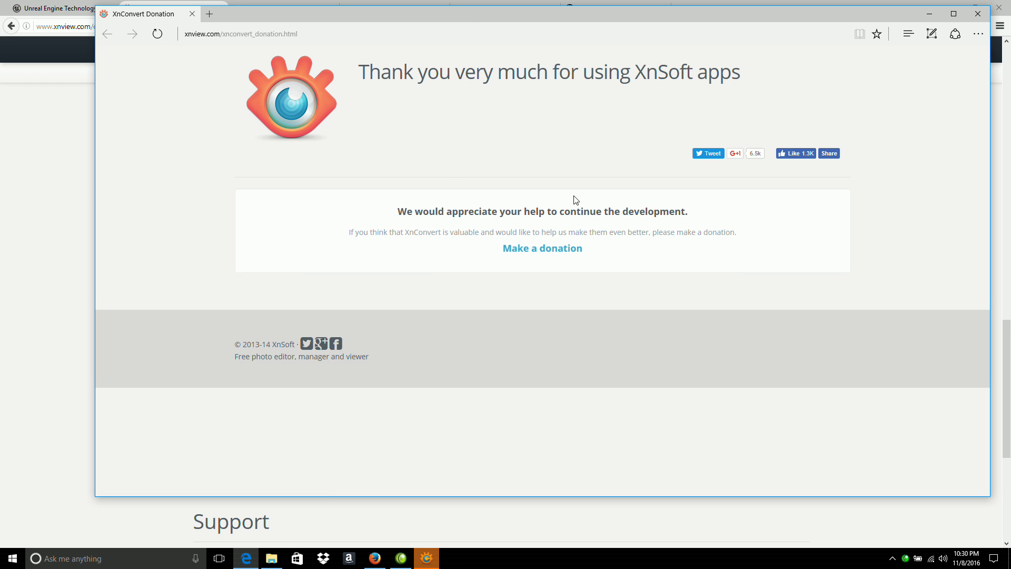
Step: Close the Edge XnConvert Donation thank-you window, then finish the XnConvert Setup wizard
{"action": "triple_click", "coordinate": [572, 254]}
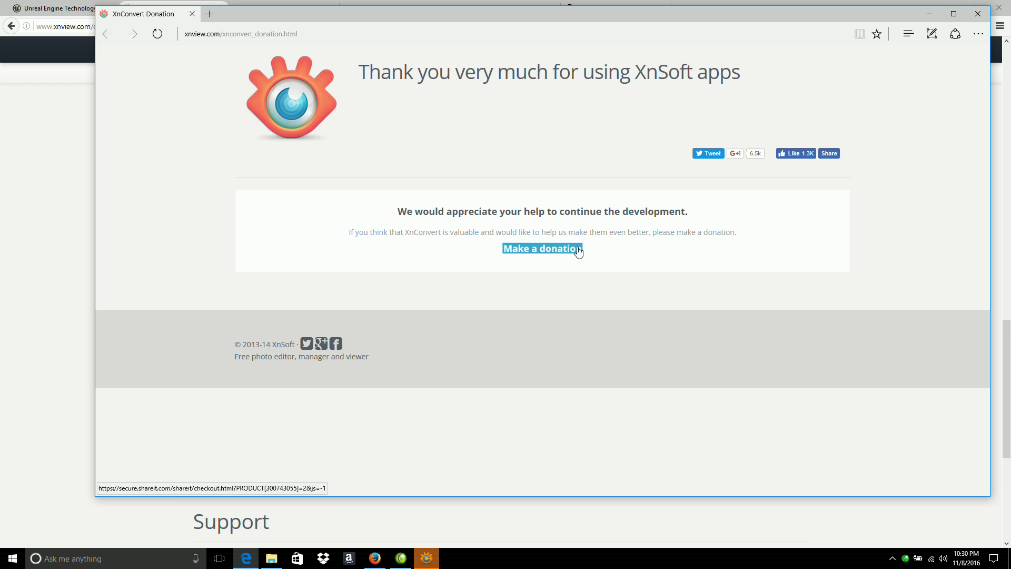
{"action": "left_click", "coordinate": [320, 108]}
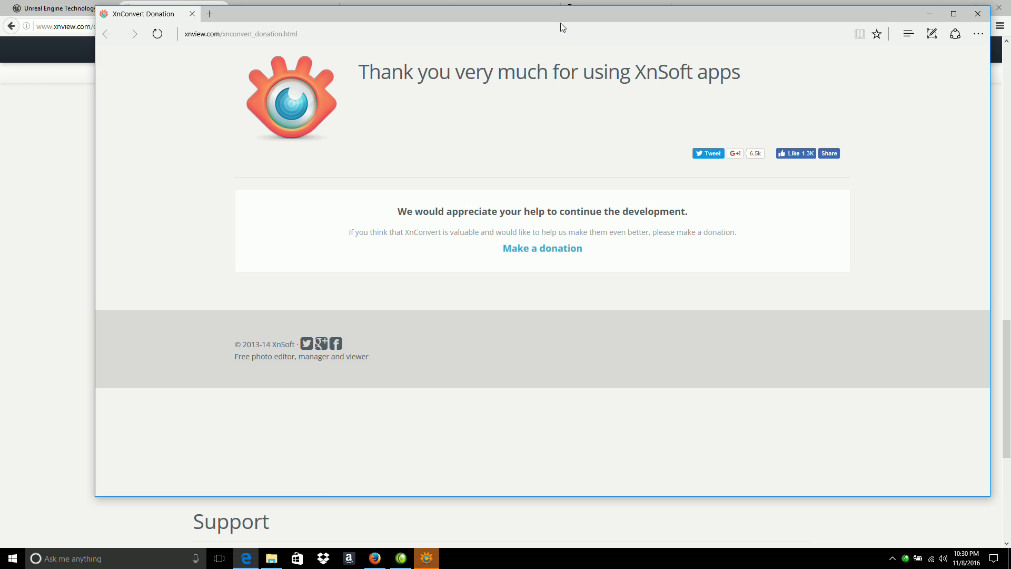
{"action": "left_click_drag", "start_coordinate": [542, 24], "coordinate": [507, 27]}
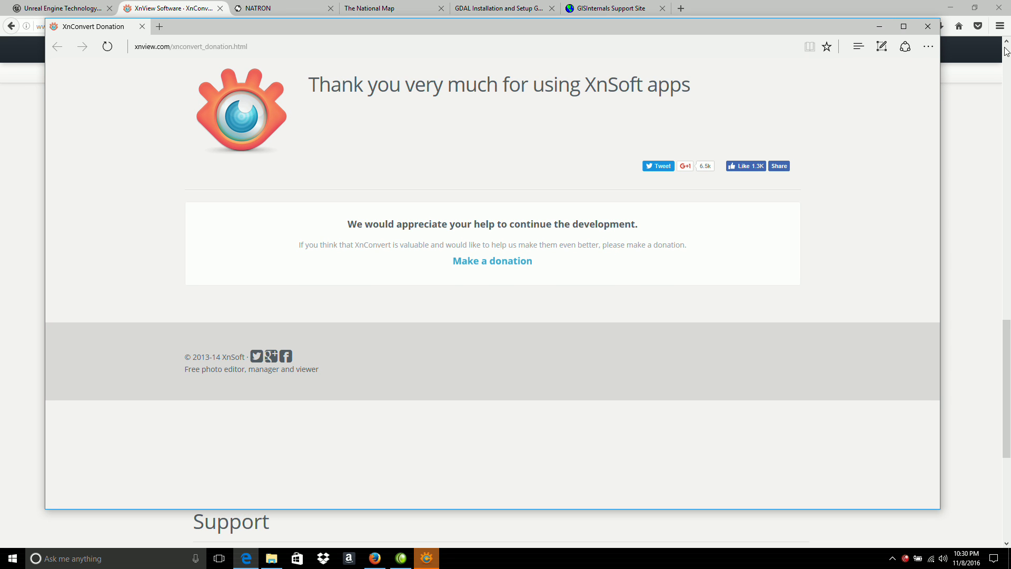
{"action": "left_click", "coordinate": [930, 27]}
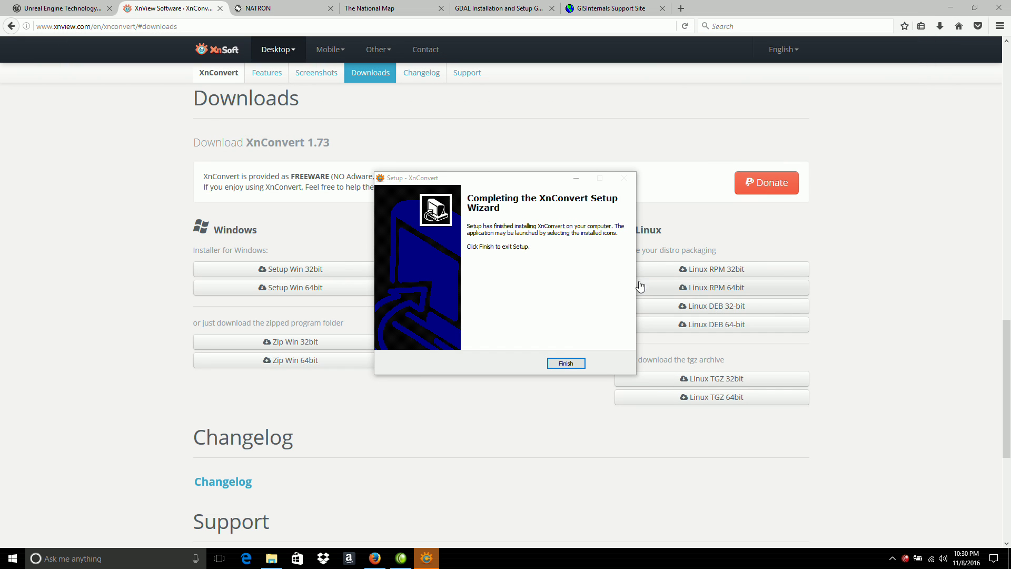
{"action": "left_click", "coordinate": [566, 363]}
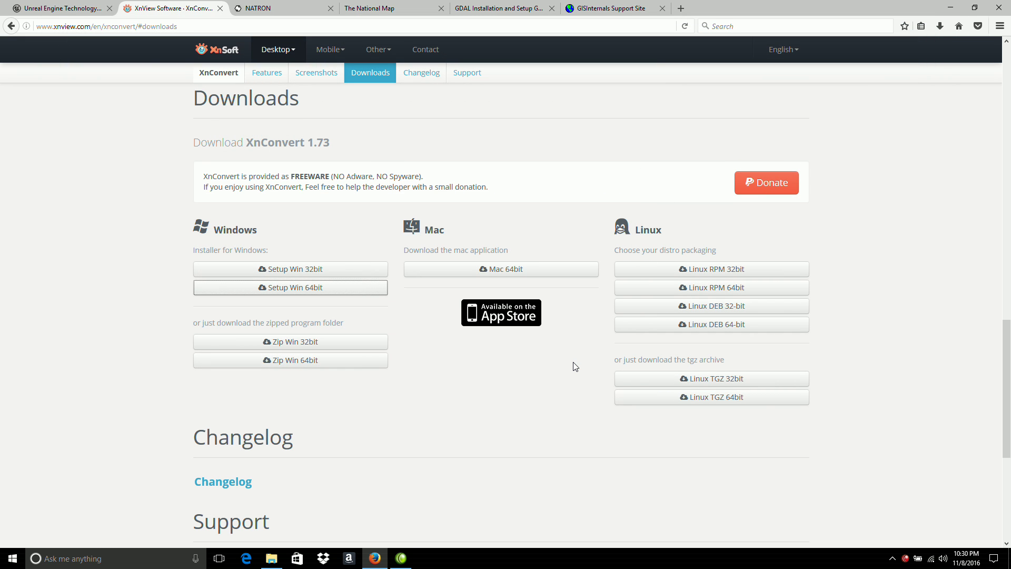